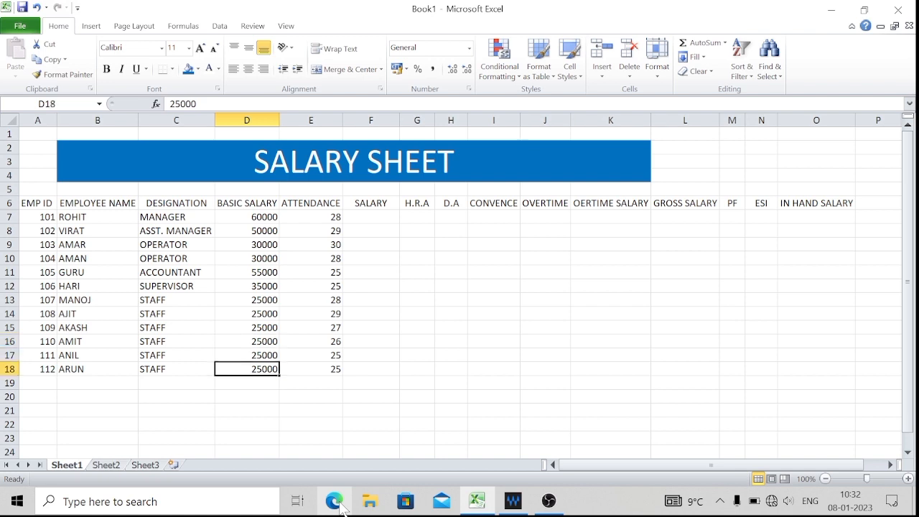
Review the basic salary and attendance entries of the listed employees.
key(Up)
key(Up)
key(Up)
key(Up)
key(Up)
key(Up)
key(Up)
key(Up)
key(Up)
key(Up)
key(Up)
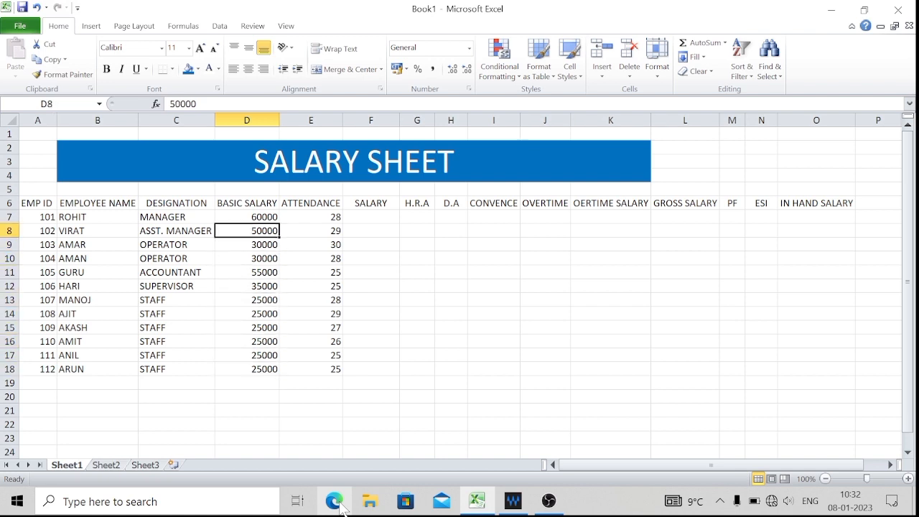
key(Right)
key(Right)
key(Left)
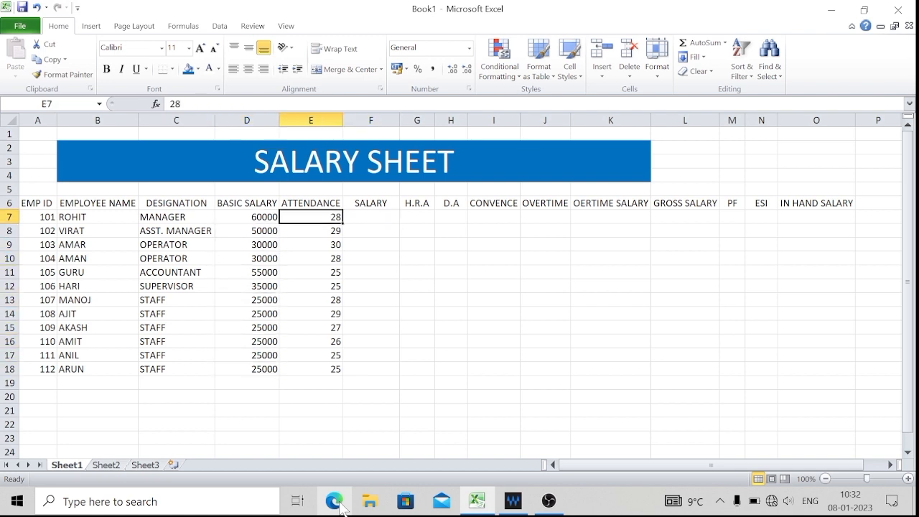
key(Down)
key(Down)
key(Down)
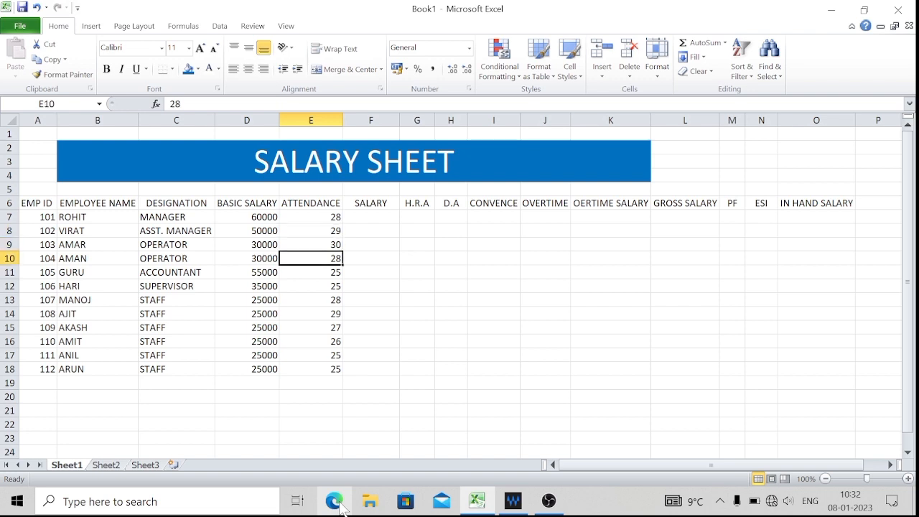
key(Down)
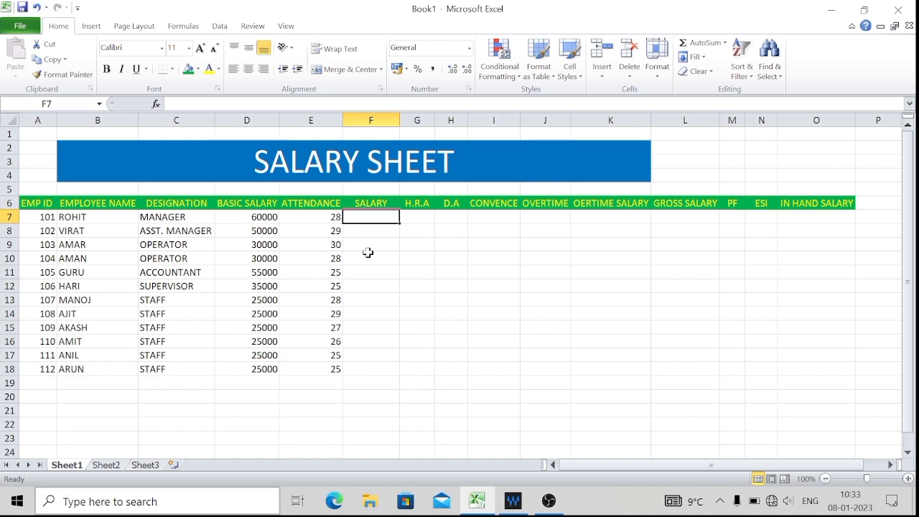
Enter the formula =D7/30*E7 in cell F7 to calculate the first employee's salary from basic salary and attendance.
text(=)
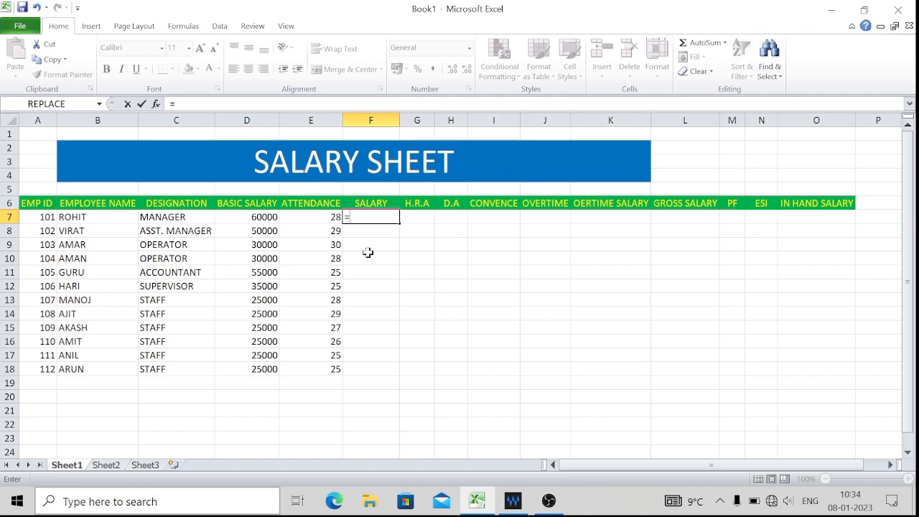
click(252, 216)
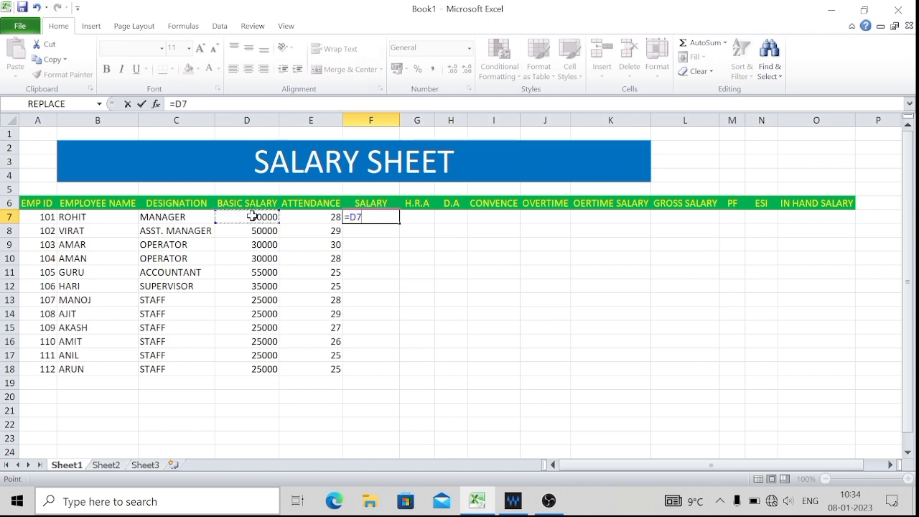
text(/30)
text(*)
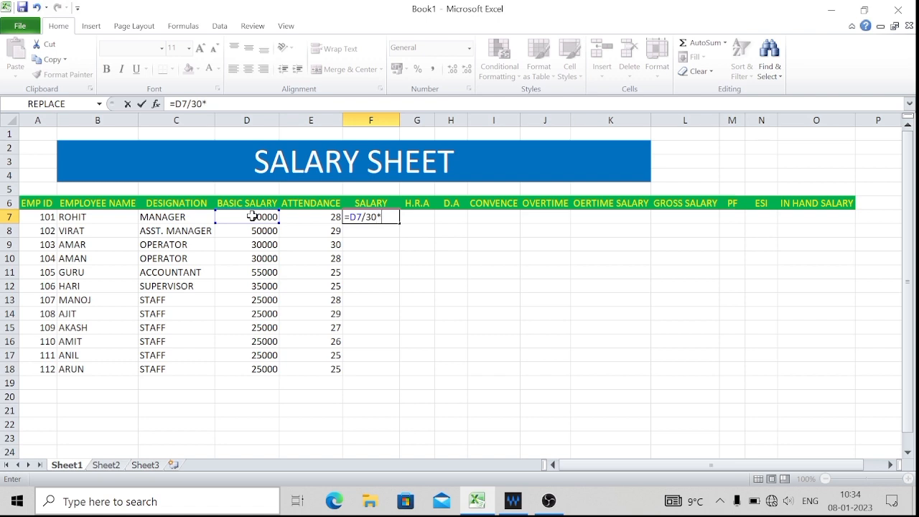
click(321, 216)
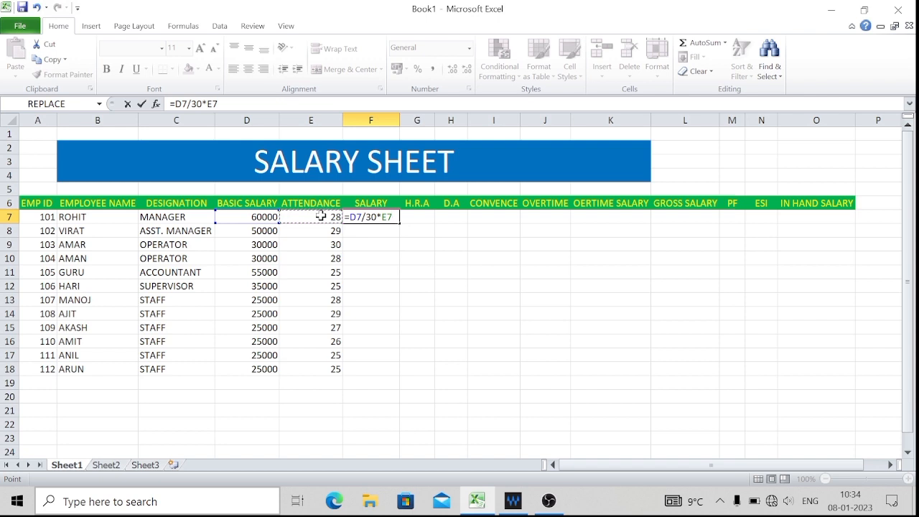
key(Return)
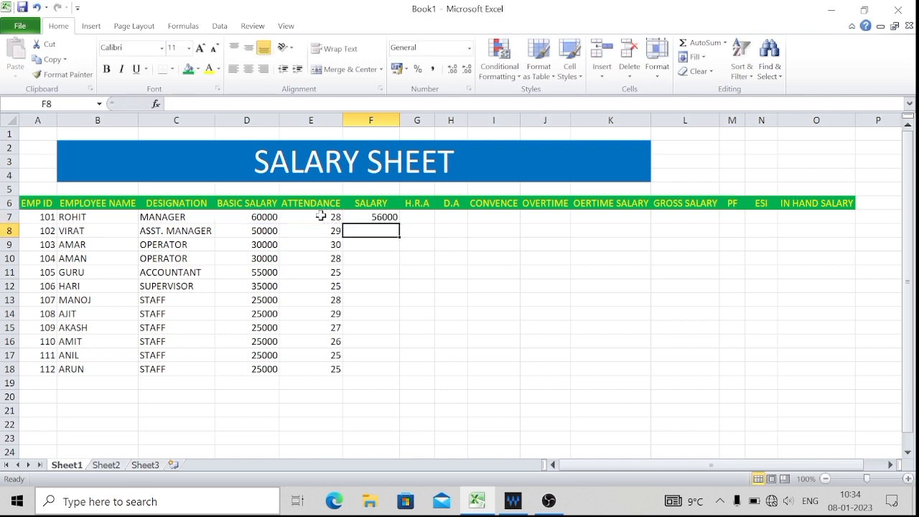
Fill the salary formula from F7 down to F18 for all remaining employees.
click(375, 215)
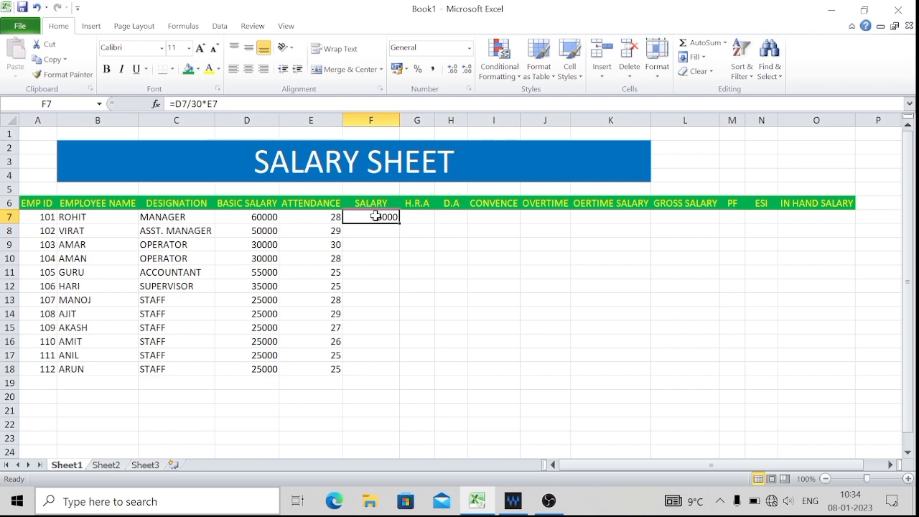
click(366, 231)
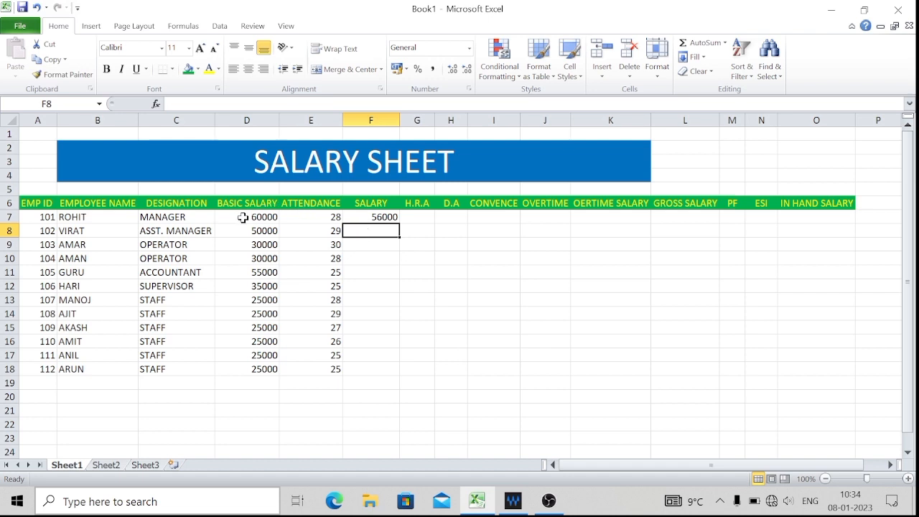
click(380, 216)
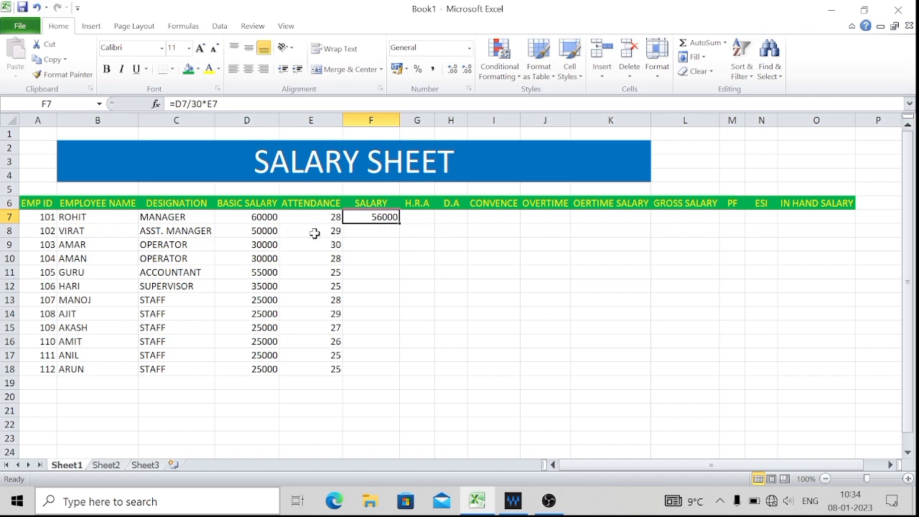
double_click(400, 224)
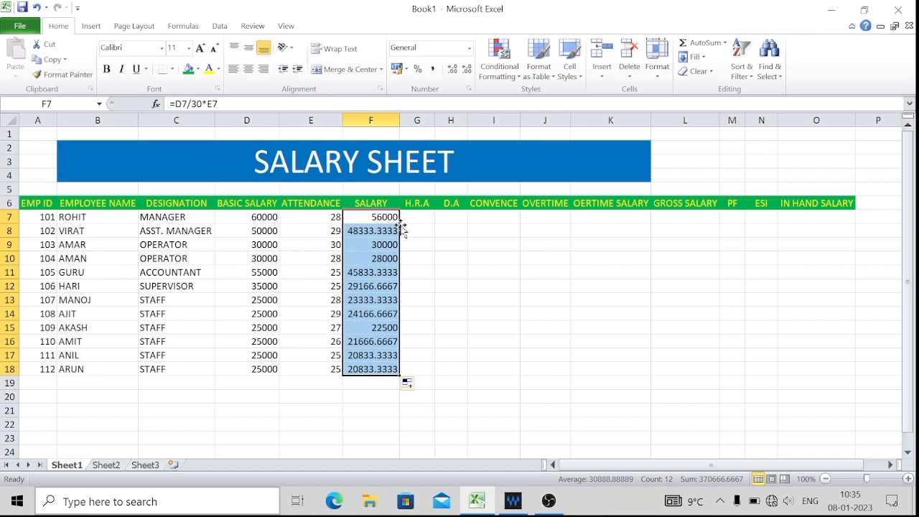
Reduce the displayed decimals of the salary in cell F8 to zero decimal places.
click(395, 231)
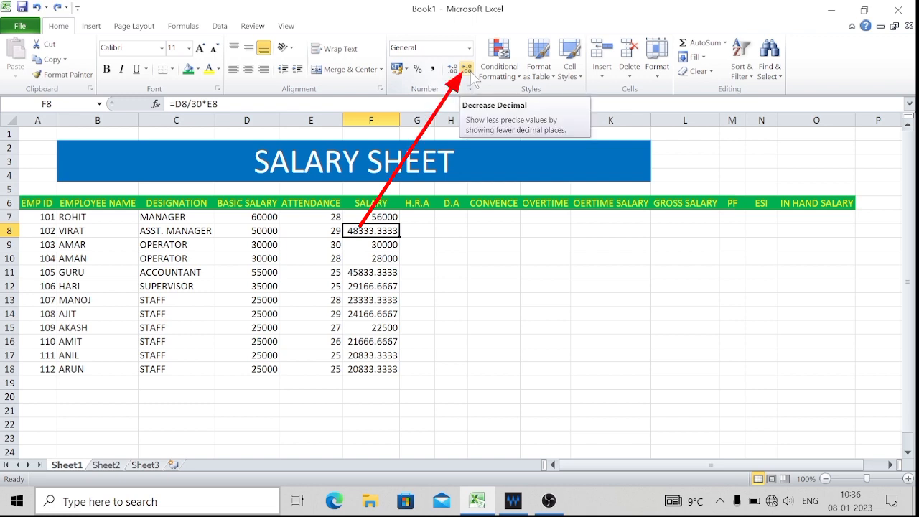
click(470, 74)
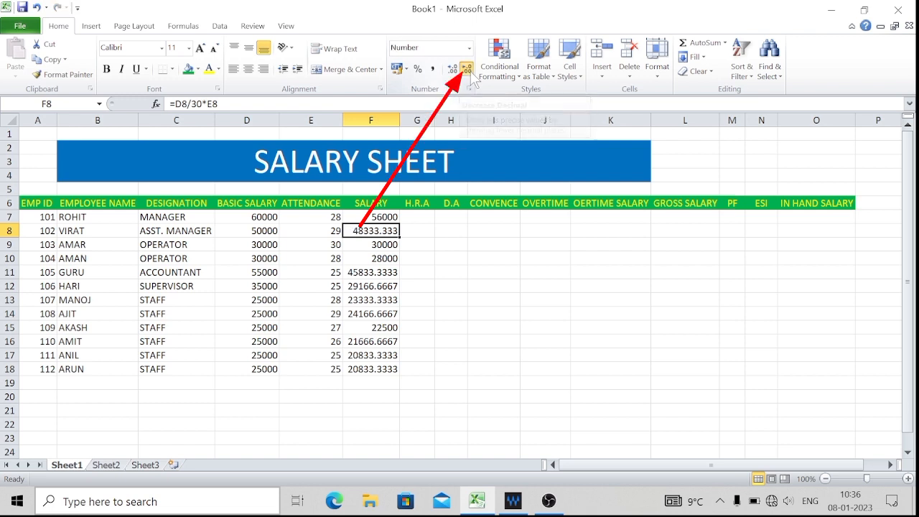
click(471, 74)
click(470, 74)
click(471, 74)
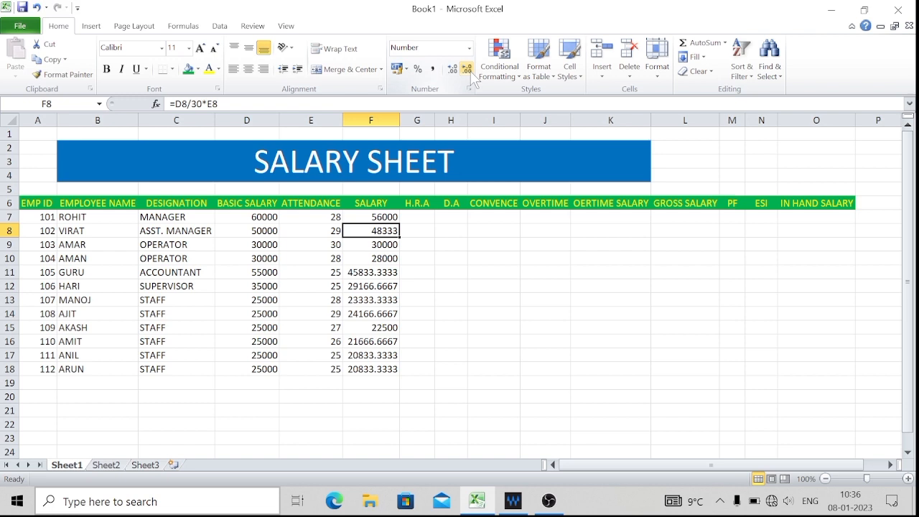
click(417, 244)
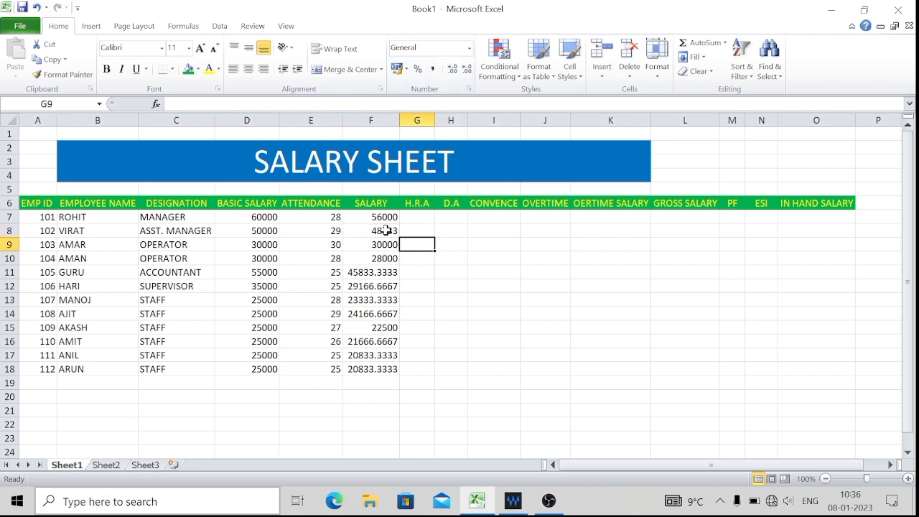
Fill cell F8 with its whole-number format down the SALARY column to F18.
click(386, 230)
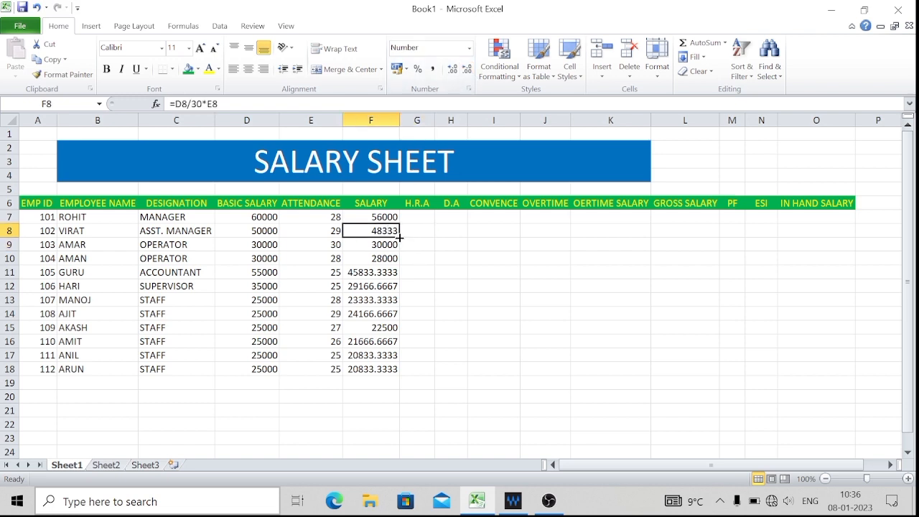
drag(400, 237, 398, 375)
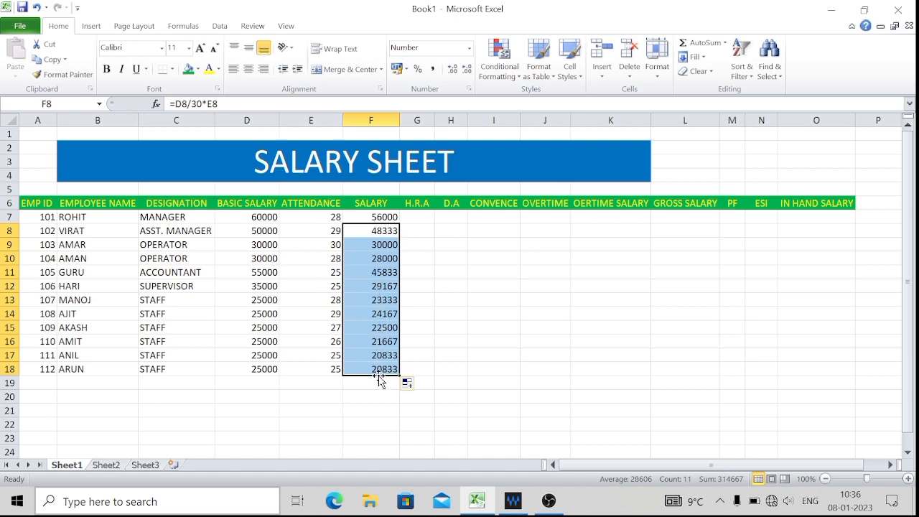
click(478, 312)
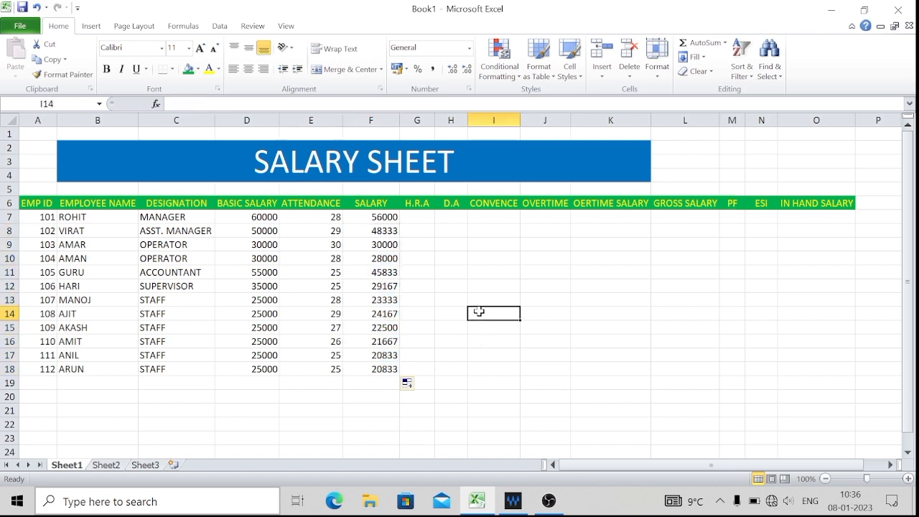
Enter the H.R.A amounts 8000, 7000 and 5000 in cells G7 to G9.
click(418, 219)
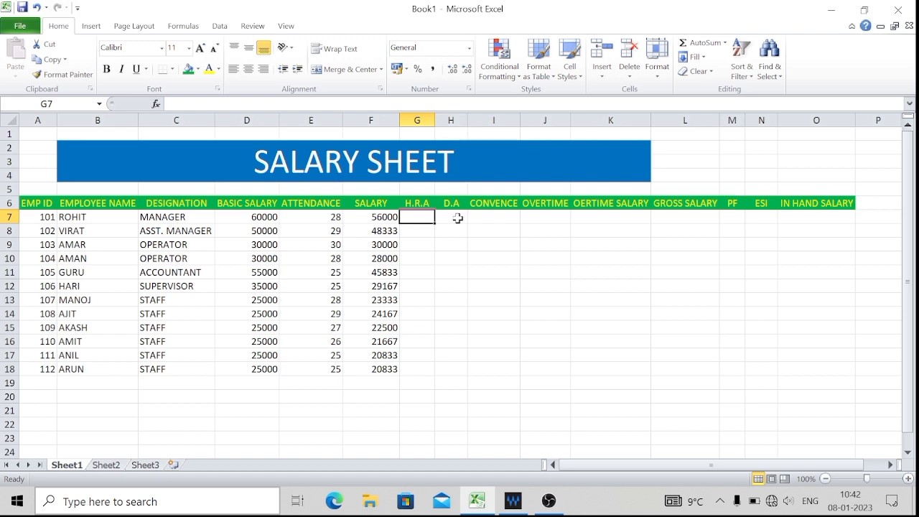
text(8000)
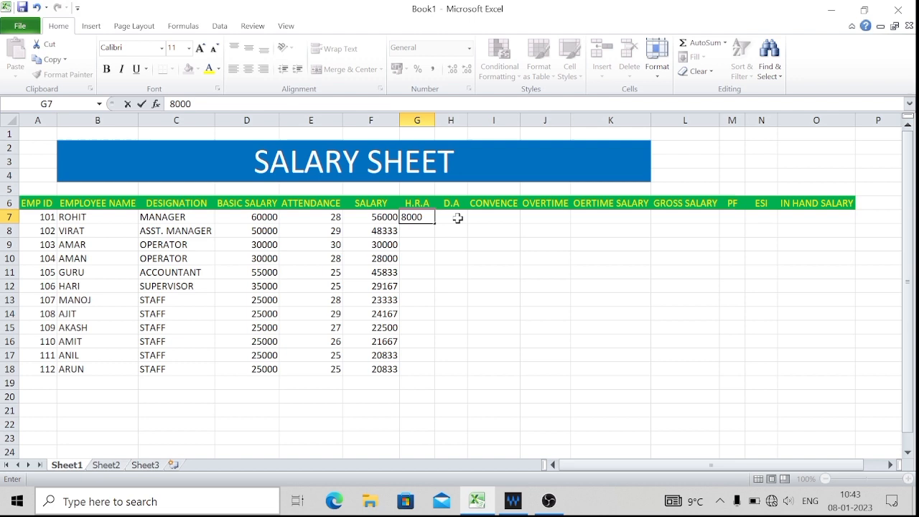
key(Return)
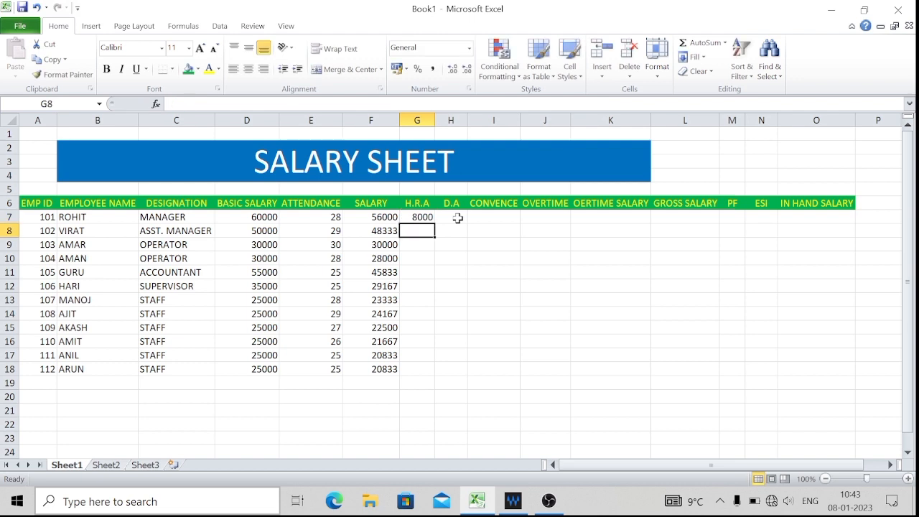
text(7000)
key(Return)
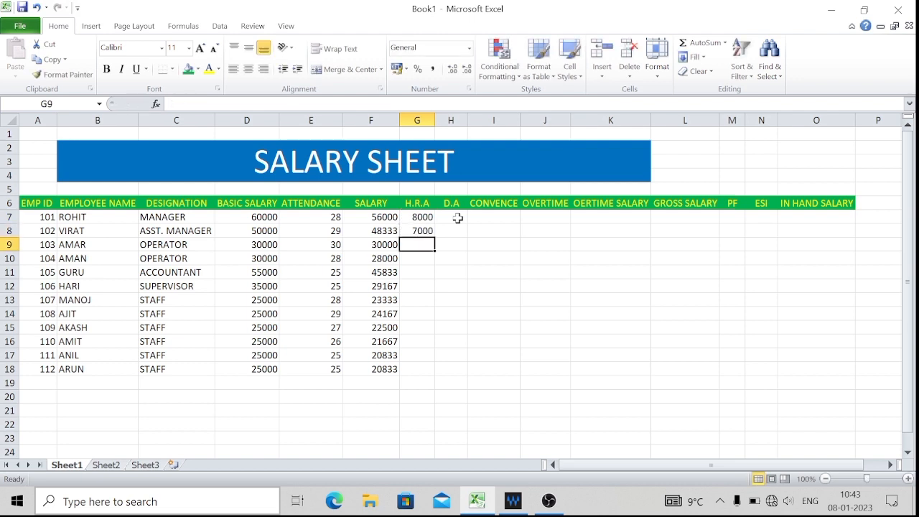
text(5000)
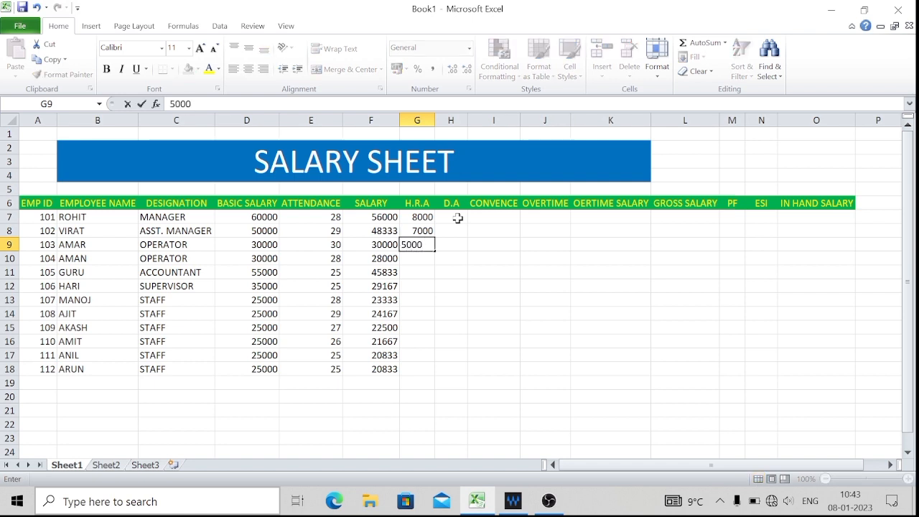
key(Return)
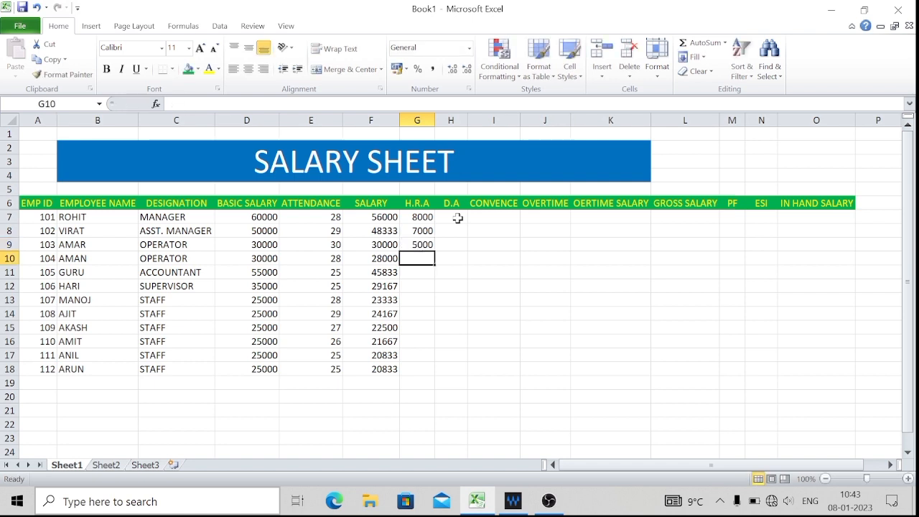
Fill the 5000 H.R.A amount from G9 down to G18.
key(Up)
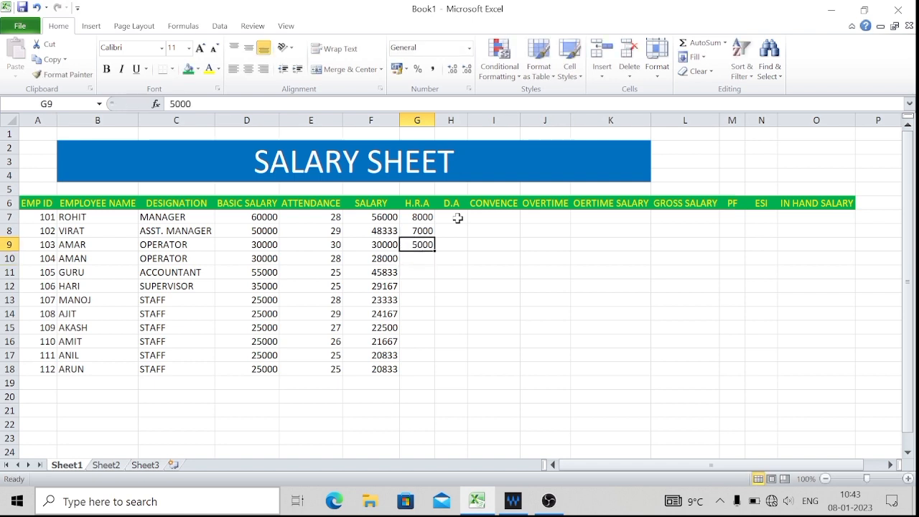
double_click(436, 253)
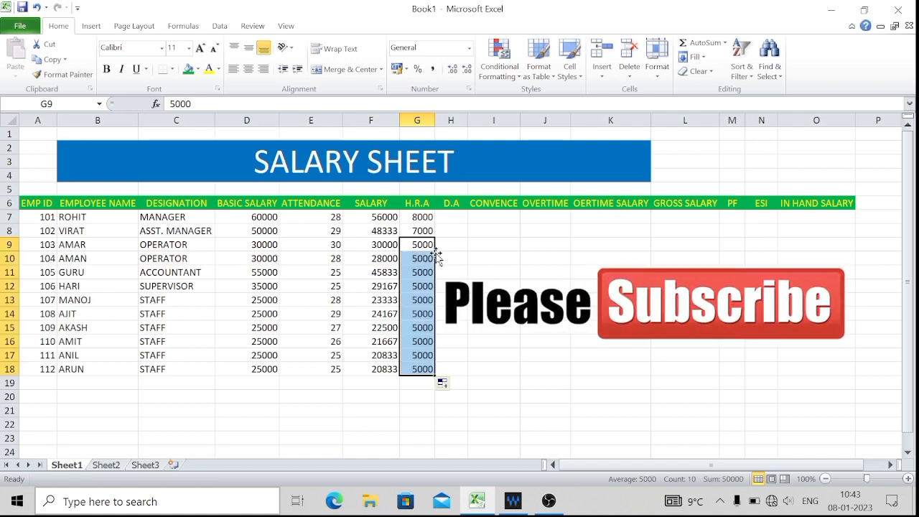
click(460, 229)
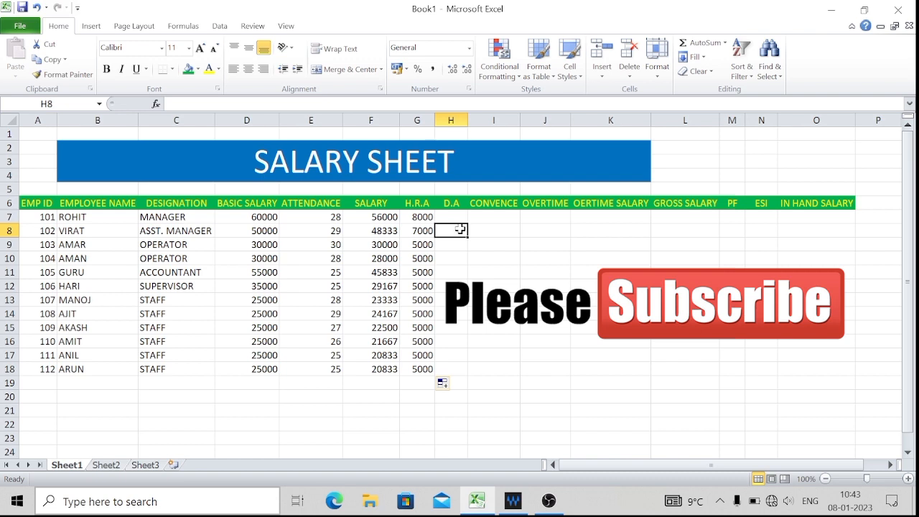
Enter the D.A amounts 3000, 2500 and 2000 in cells H7 to H9.
click(460, 216)
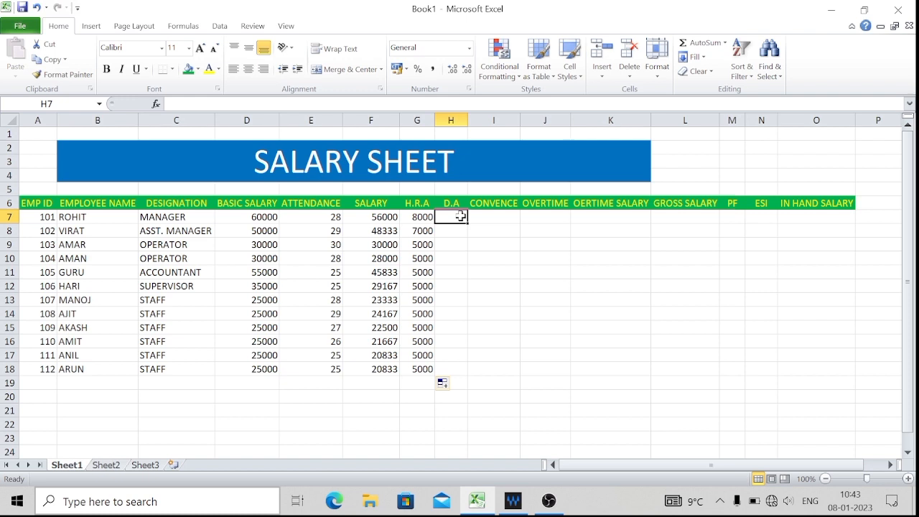
text(30)
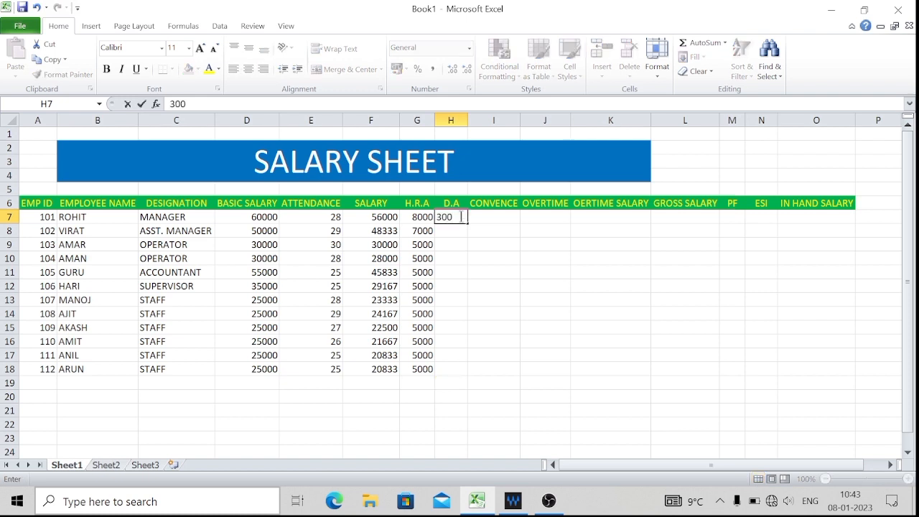
text(0)
key(Return)
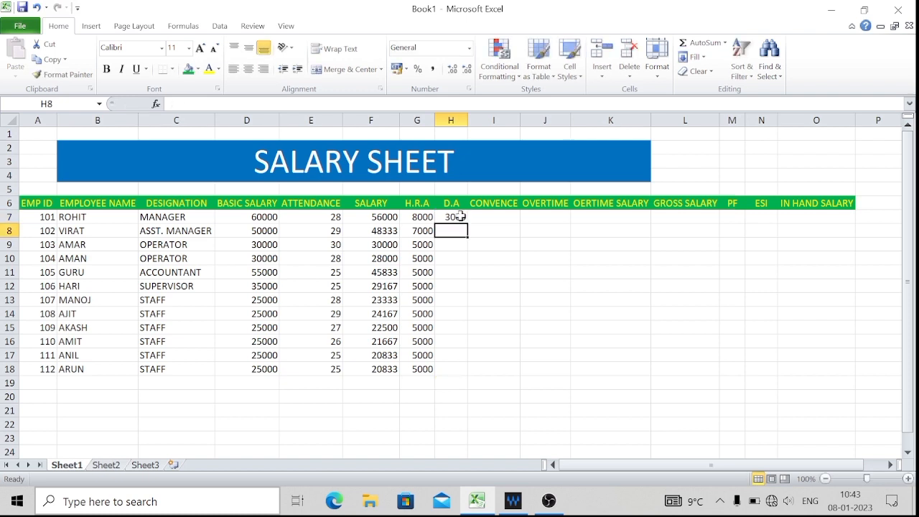
text(2500)
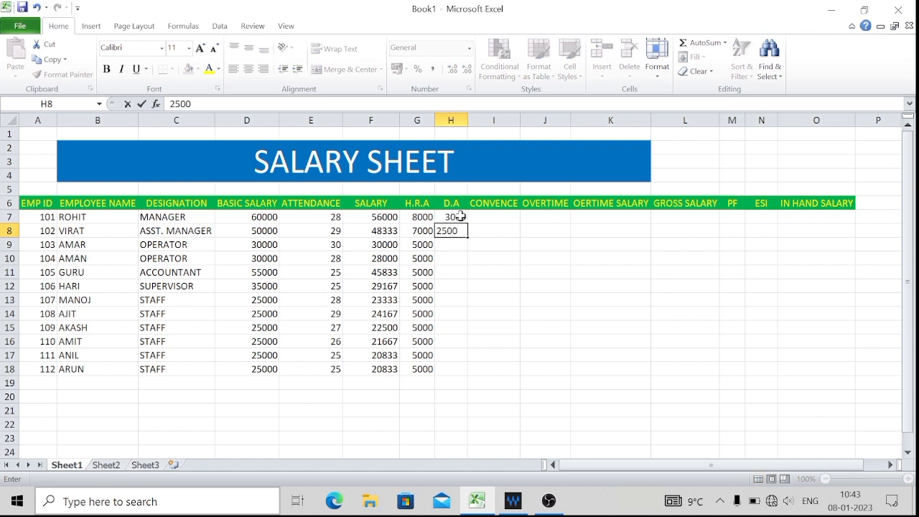
key(Return)
text(200)
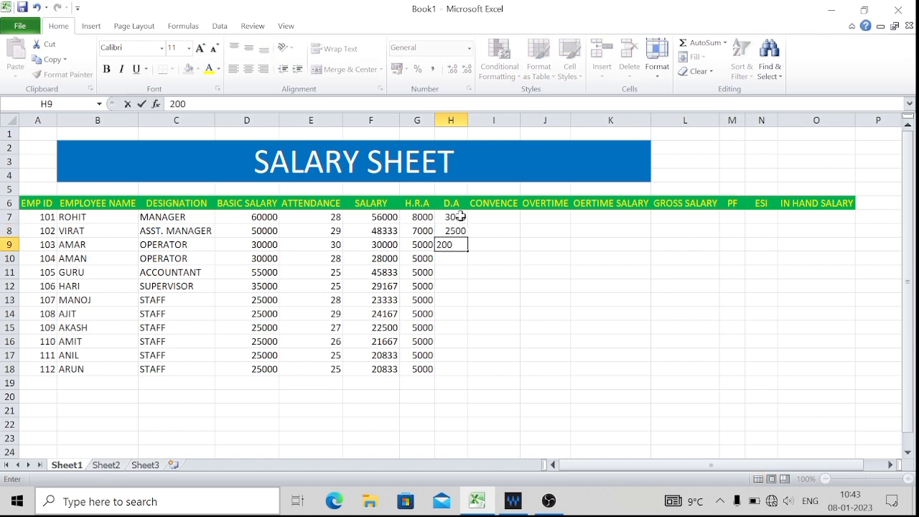
text(0)
key(Return)
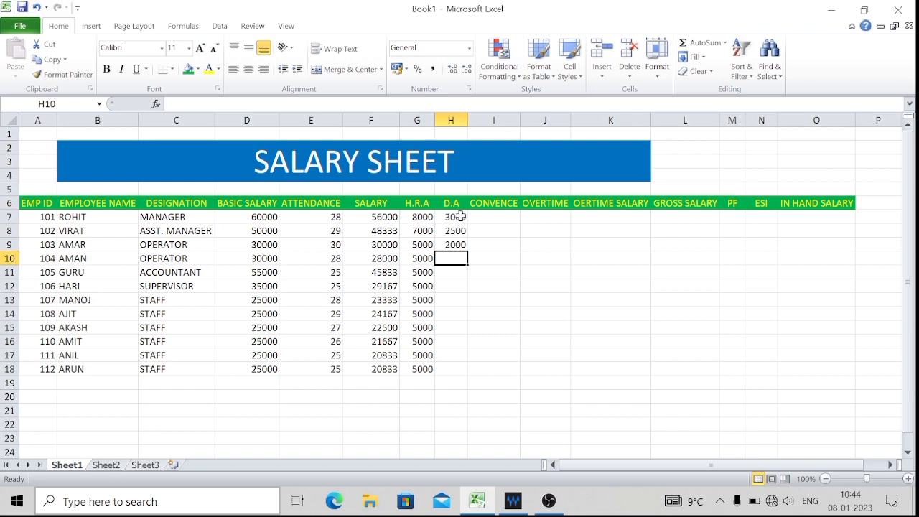
Enter a D.A amount of 1500 in cell H10 and fill it down to H18.
text(1)
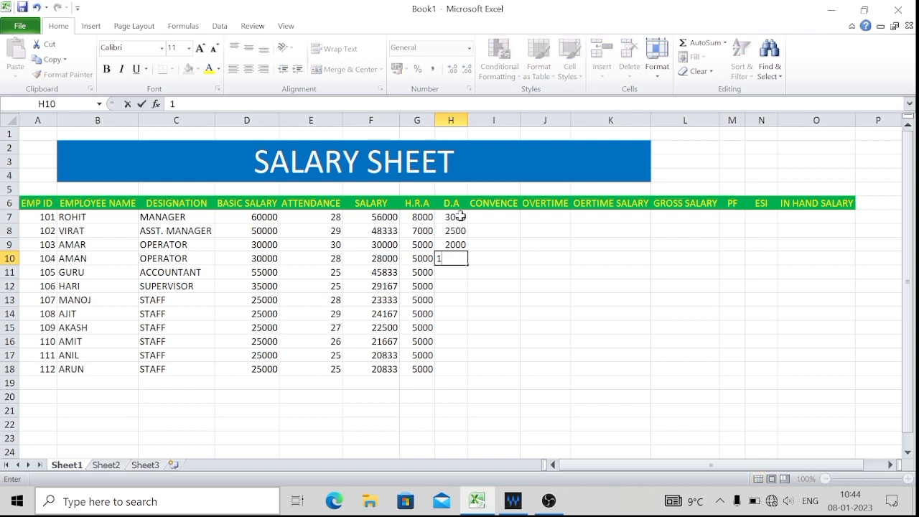
text(500)
key(Return)
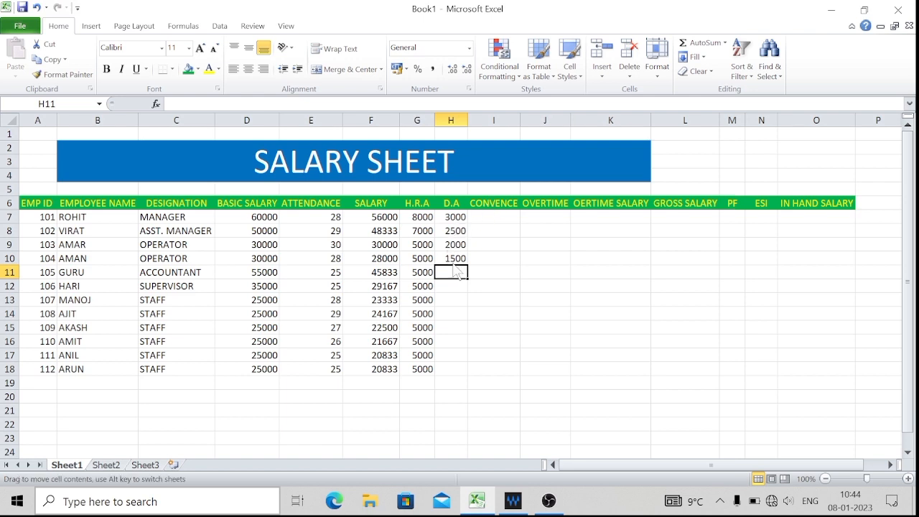
mouse_move(453, 257)
mouse_down()
mouse_move(469, 274)
mouse_move(470, 257)
mouse_up()
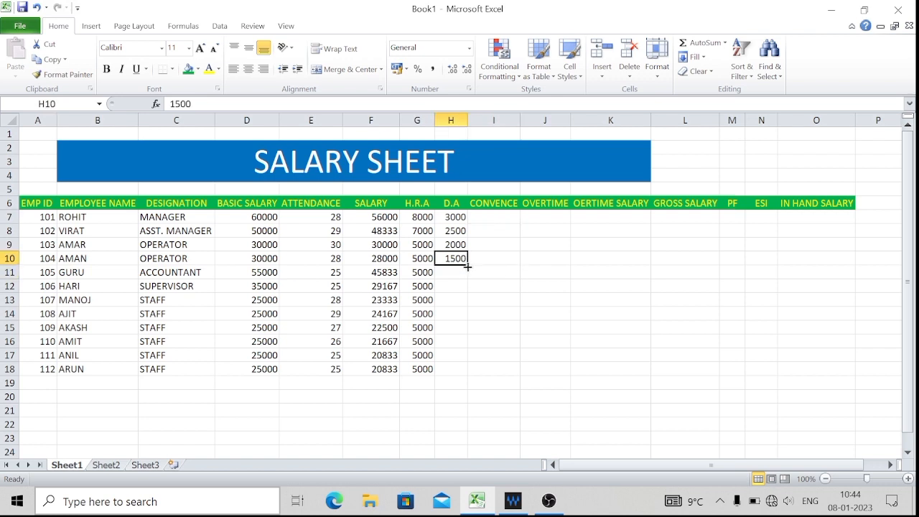
drag(468, 266, 468, 375)
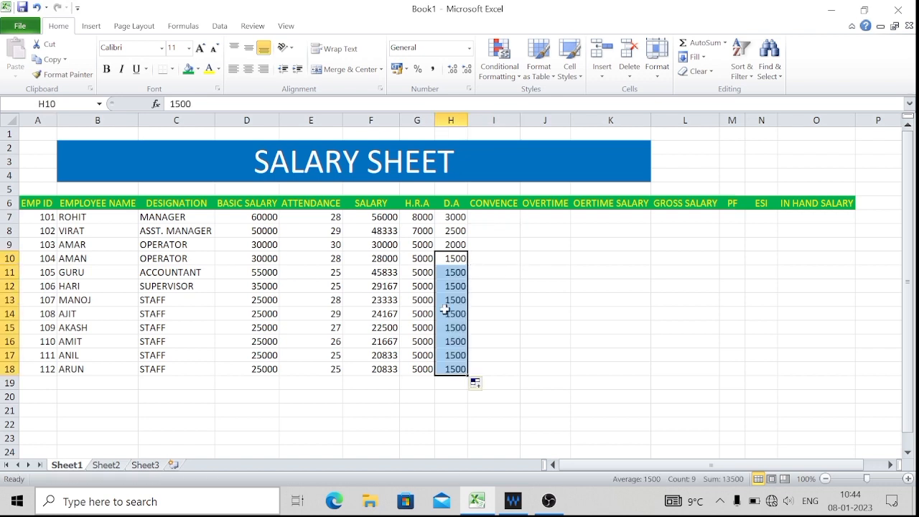
Enter the CONVENCE amounts 6000, 4000 and 3000 in cells I7 to I9.
click(504, 212)
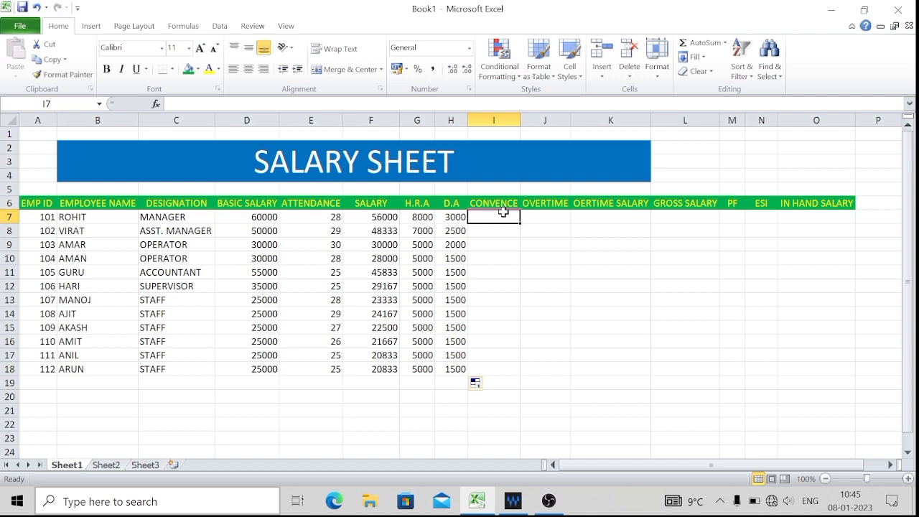
text(6000)
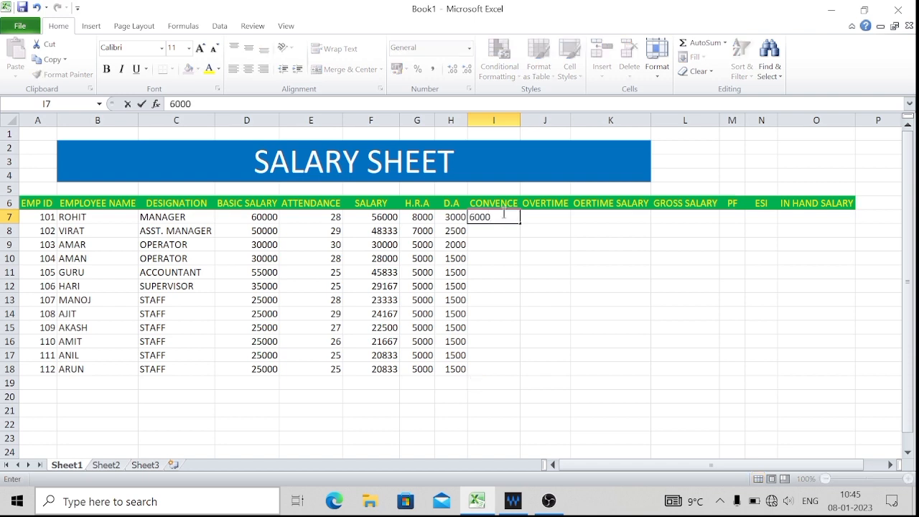
key(Return)
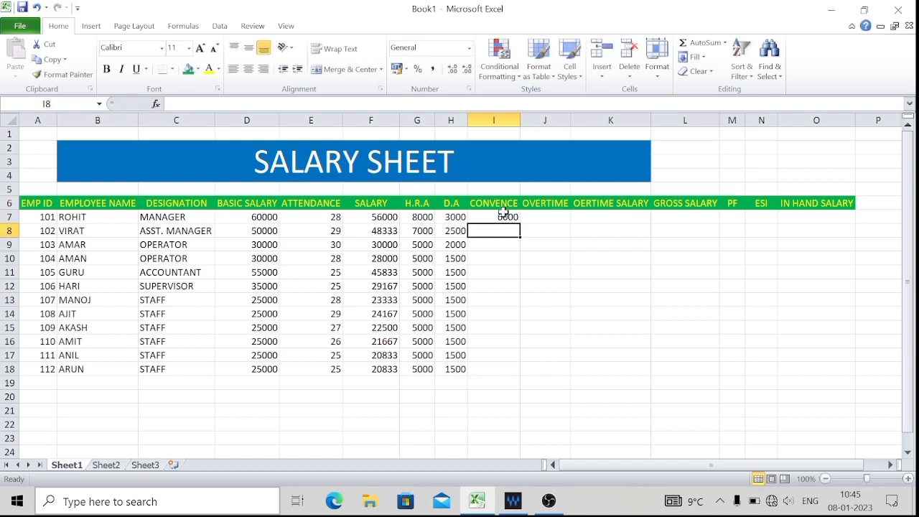
text(4000)
key(Return)
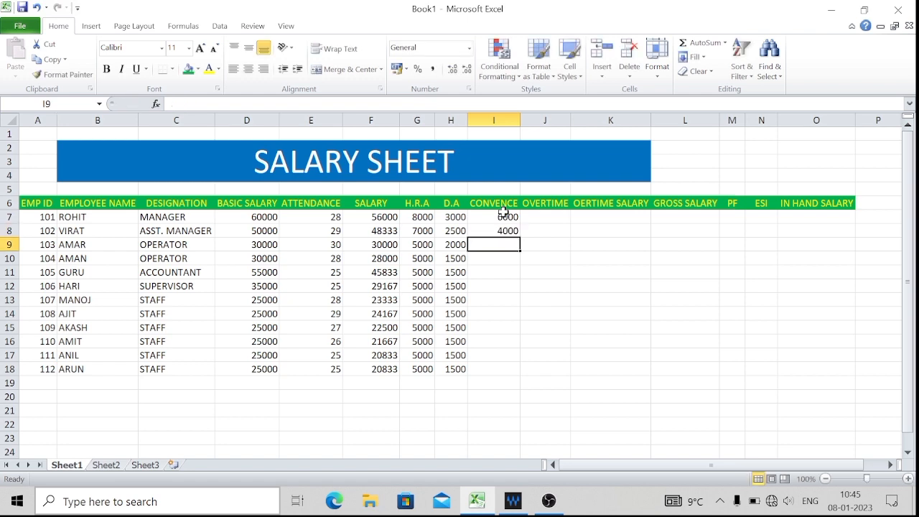
text(3000)
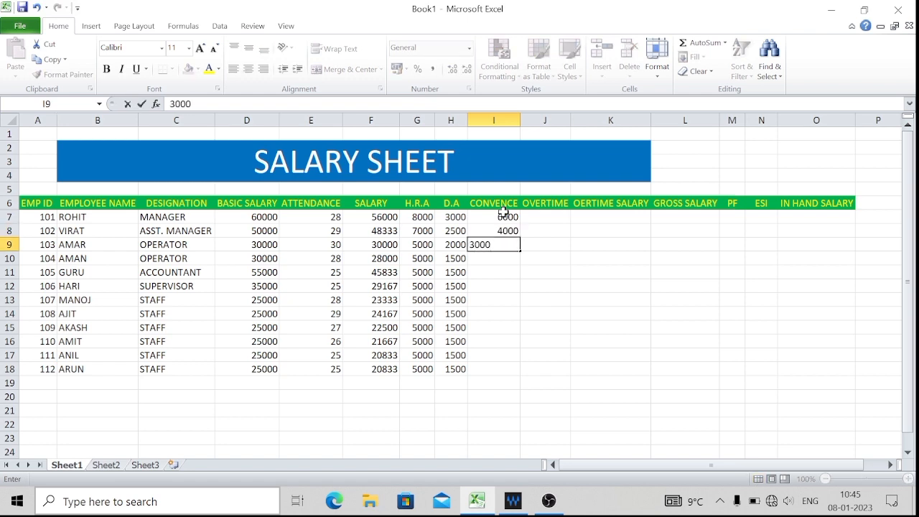
key(Return)
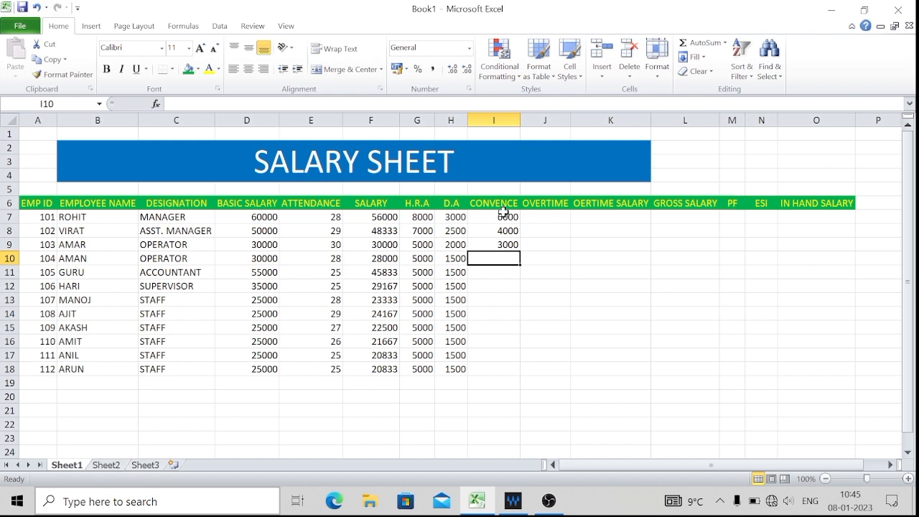
Enter a CONVENCE amount of 1500 in cell I10 and fill it down to I18.
text(1500)
key(ctrl+Return)
double_click(523, 266)
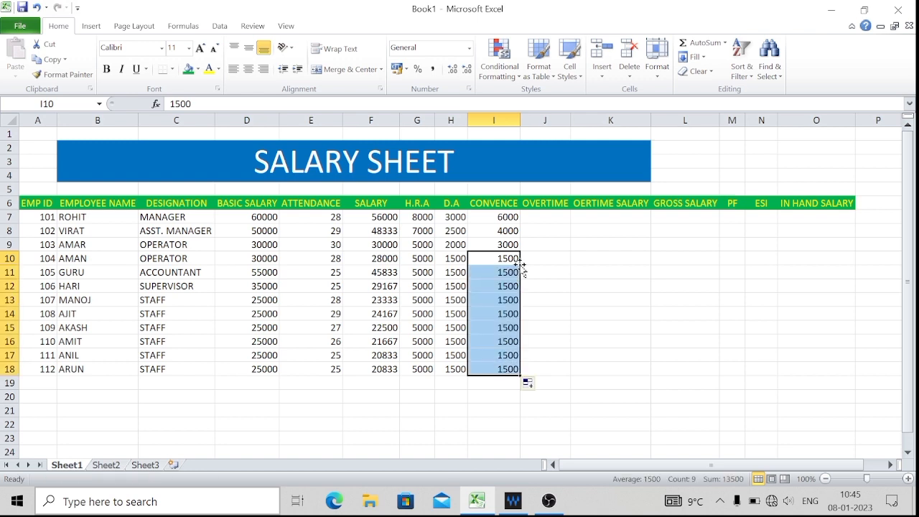
Enter the overtime hours 60, 55 and 45 in cells J7 to J9.
click(574, 245)
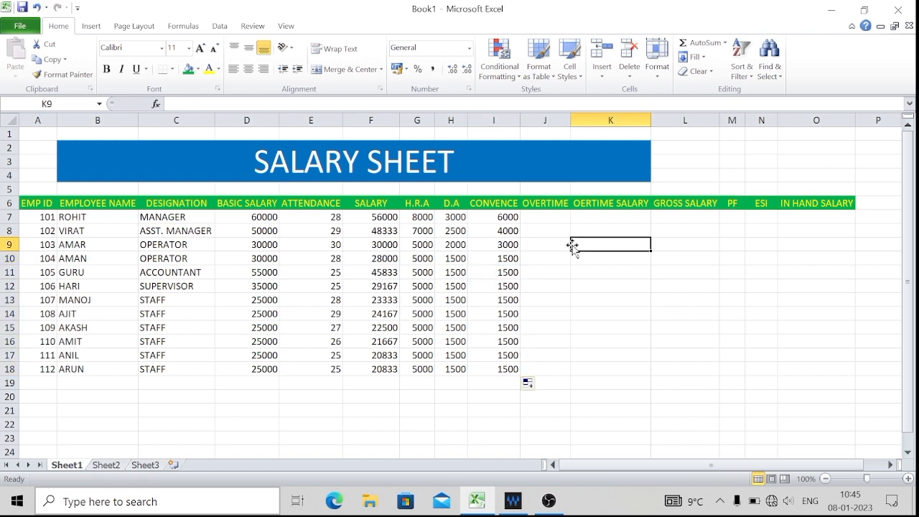
click(555, 218)
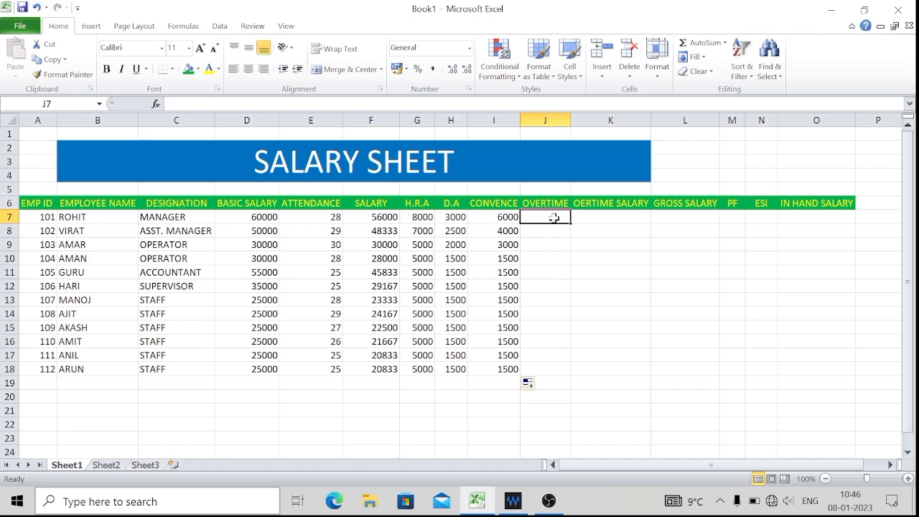
key(Right)
key(Left)
text(60)
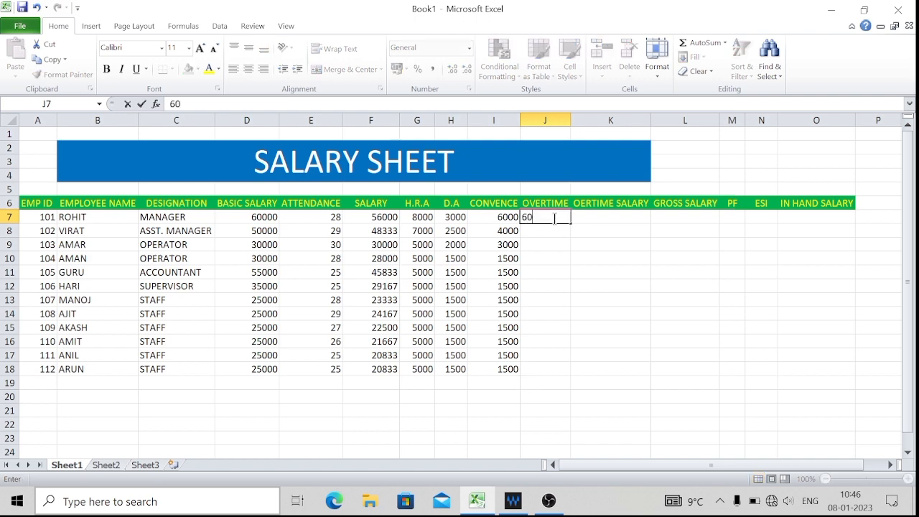
key(Return)
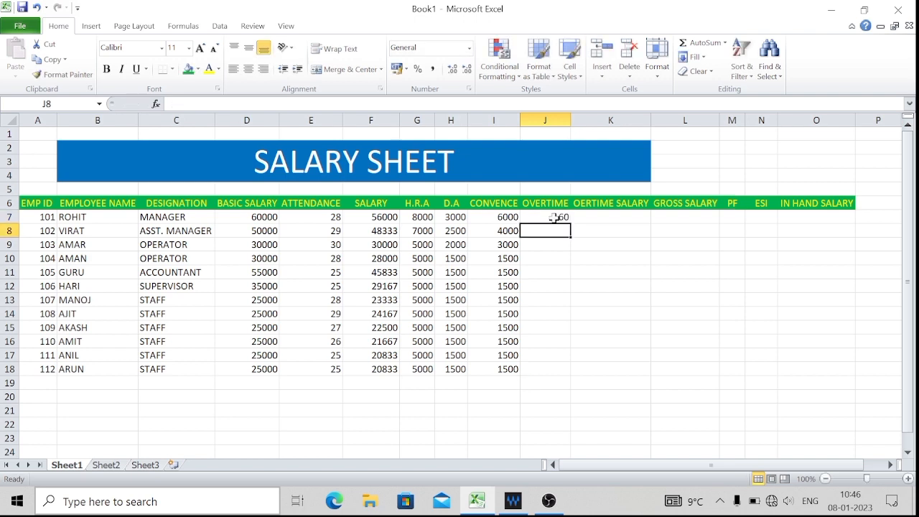
text(55)
key(Return)
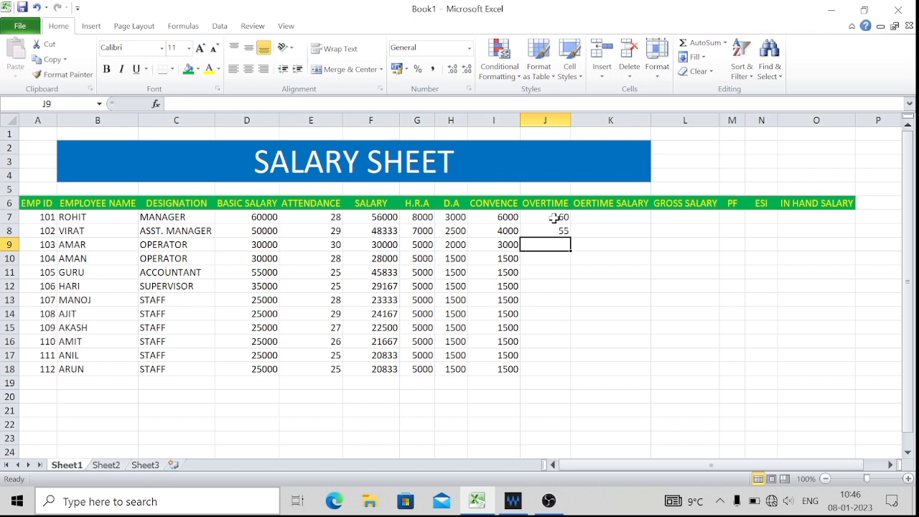
text(45)
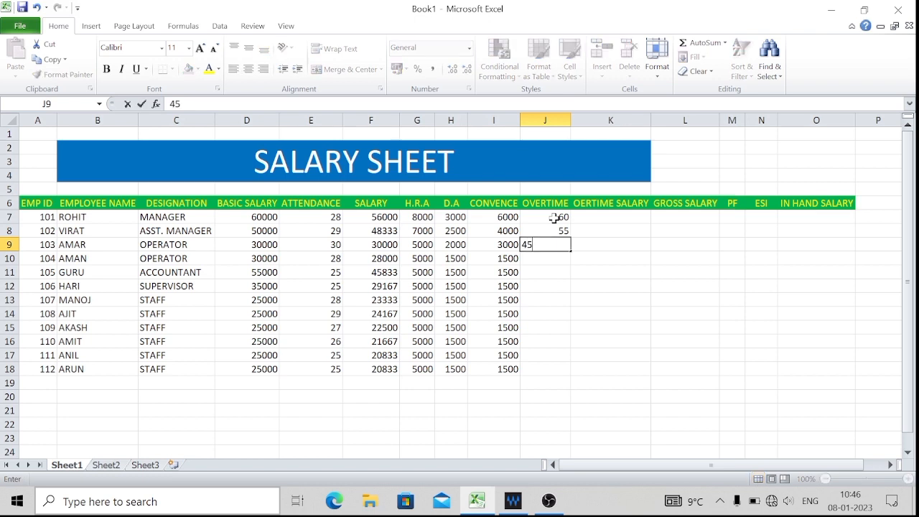
key(Return)
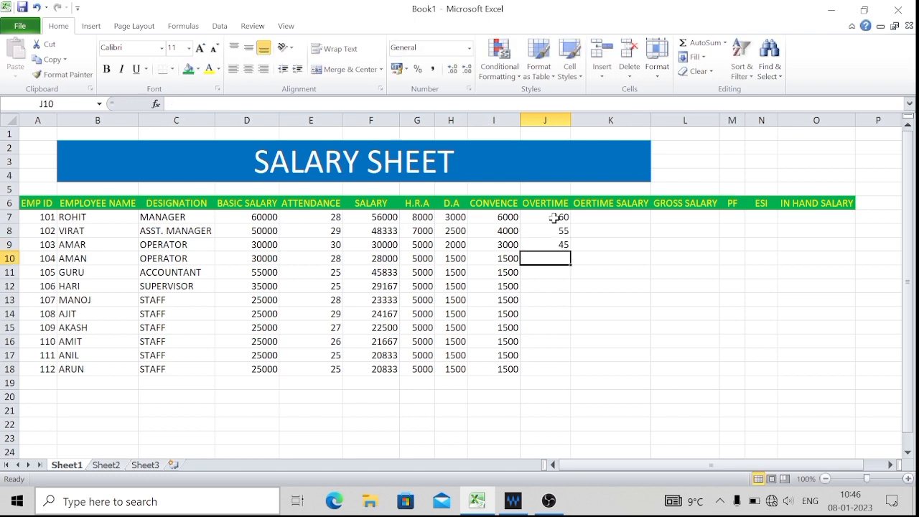
Enter the overtime hours 40, 50, 60 and 30 in cells J10 to J13.
text(40)
key(Return)
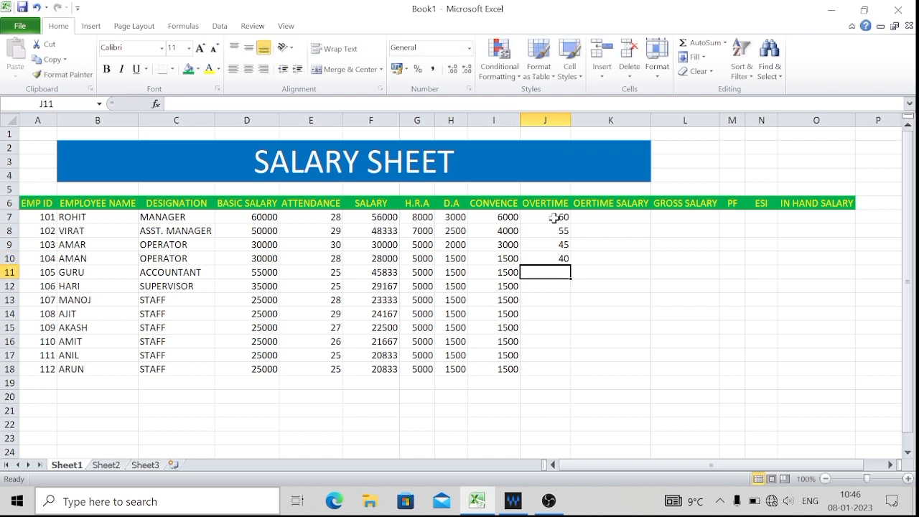
text(50)
key(Return)
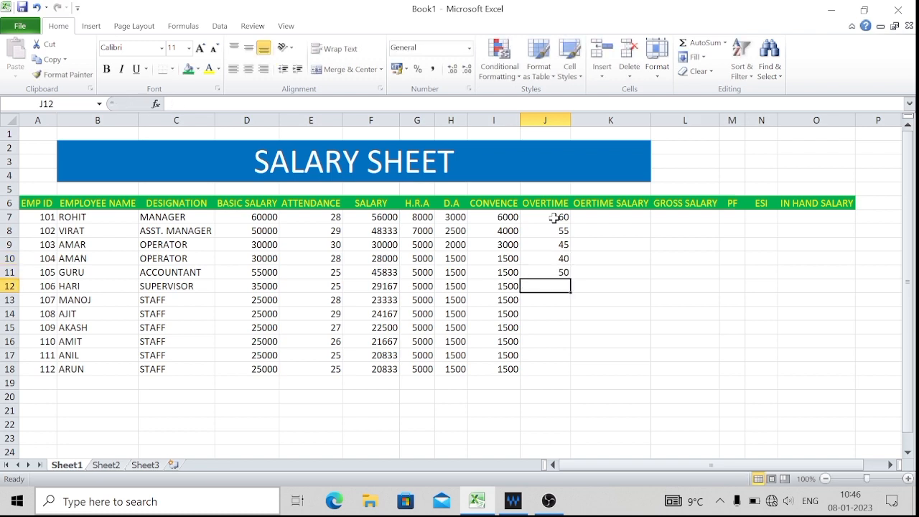
text(60)
key(Return)
text(30)
key(Return)
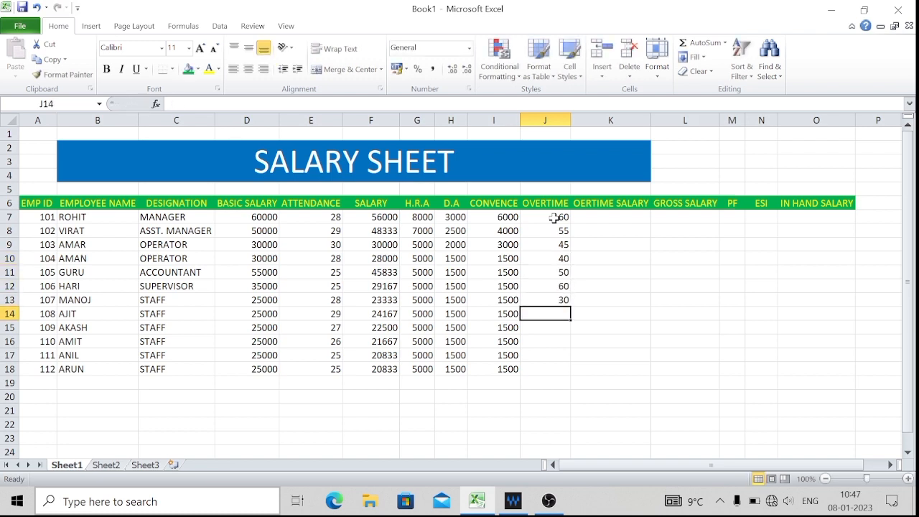
Enter the overtime hours 40, 30, 60, 45 and 50 in cells J14 to J18.
text(78)
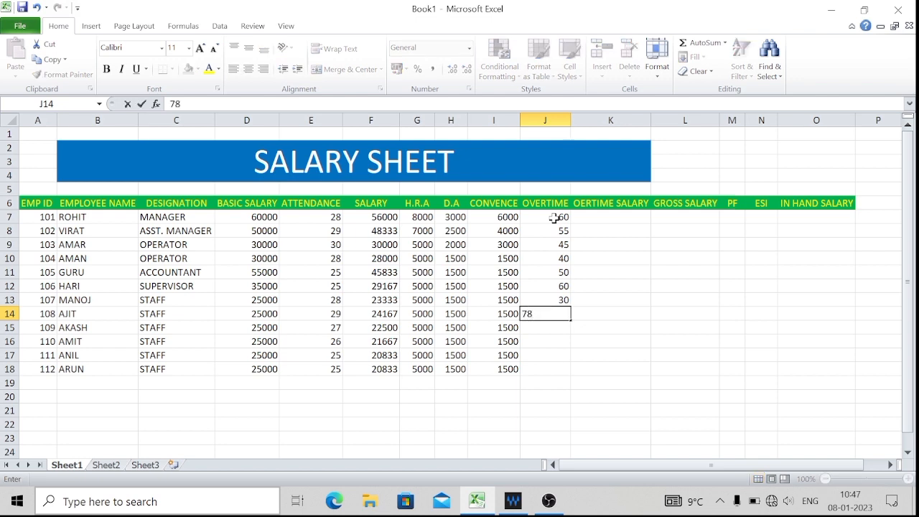
key(BackSpace)
key(BackSpace)
text(4)
key(Up)
key(Up)
key(Up)
key(Up)
key(Up)
key(Up)
key(Up)
key(Up)
key(Up)
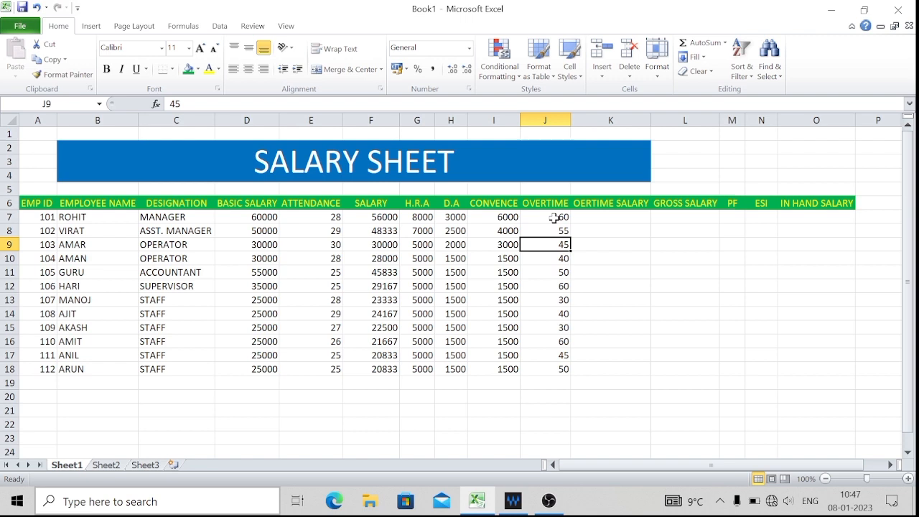
key(Up)
key(Down)
key(Down)
key(Up)
key(Up)
key(Up)
key(Down)
key(Down)
key(Up)
key(Up)
key(Up)
Apply the custom number format # "Hrs" to the overtime values in cells J7 to J18.
key(Down)
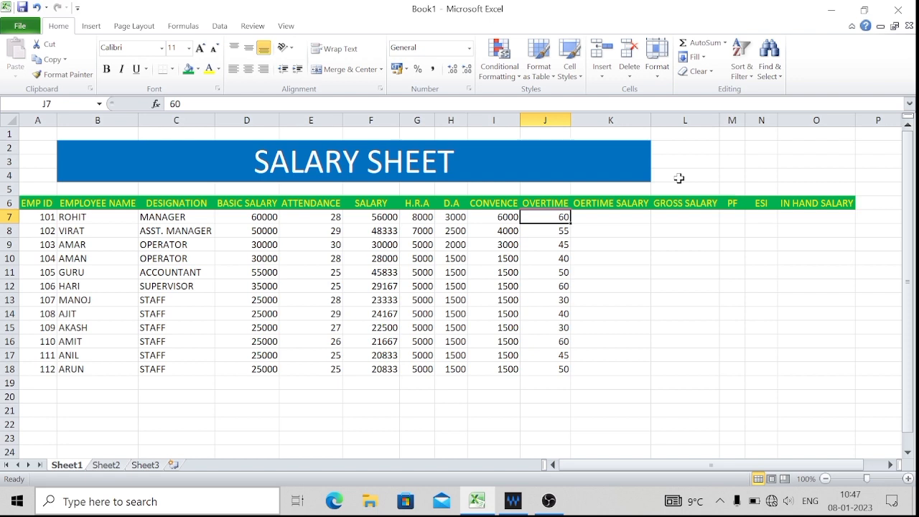
key(ctrl+shift+Down)
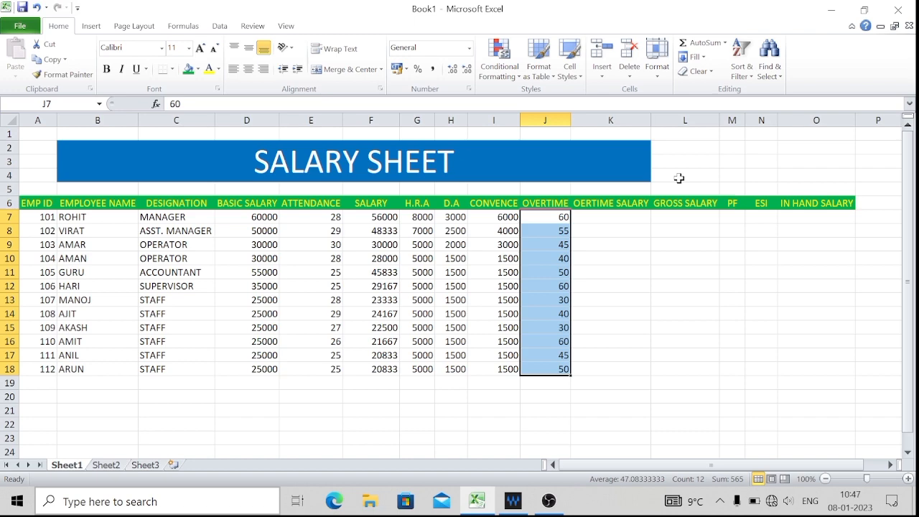
key(ctrl+1)
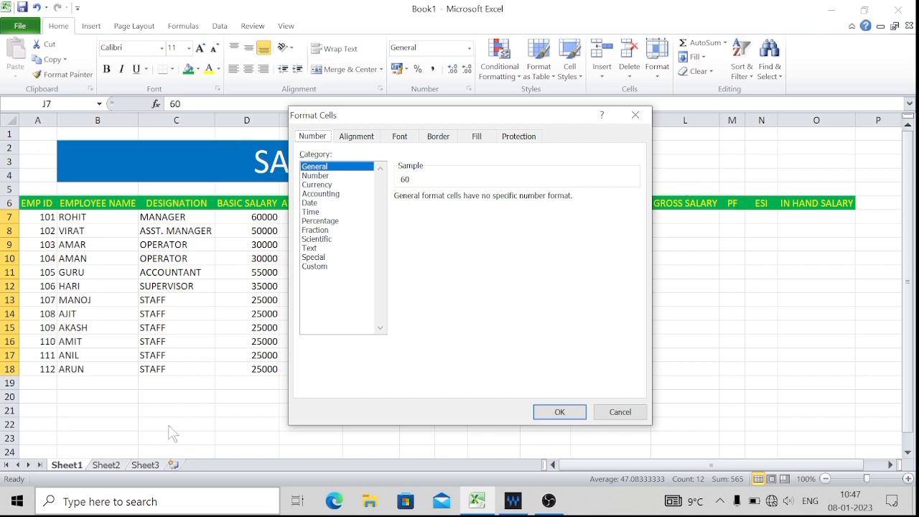
click(316, 267)
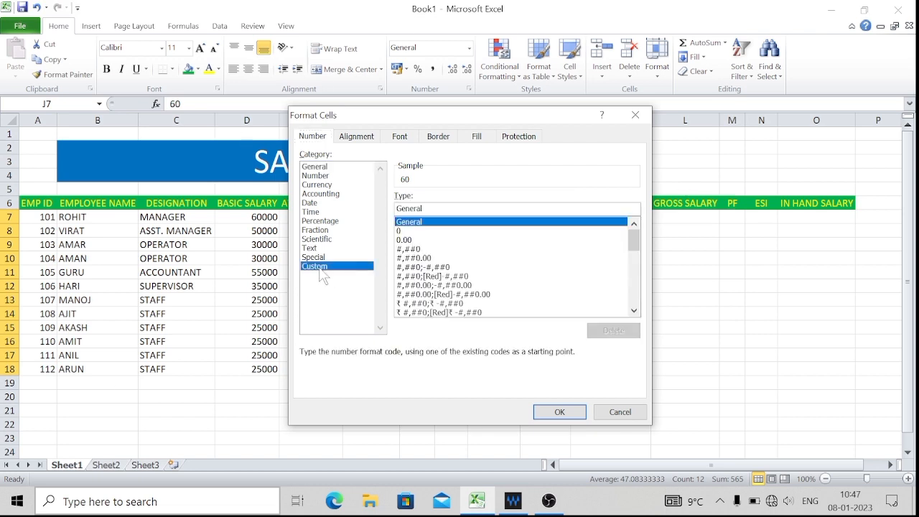
click(485, 205)
key(BackSpace)
key(BackSpace)
key(BackSpace)
key(BackSpace)
key(BackSpace)
key(BackSpace)
key(BackSpace)
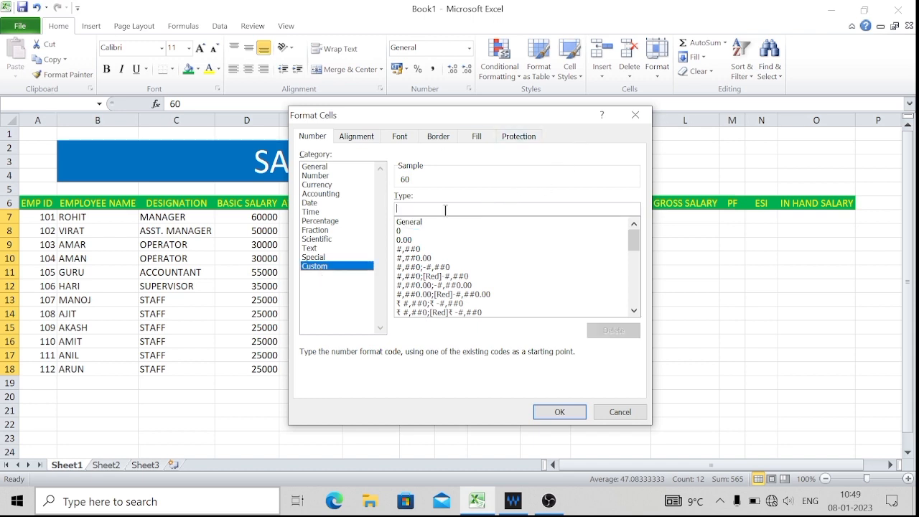
text(#)
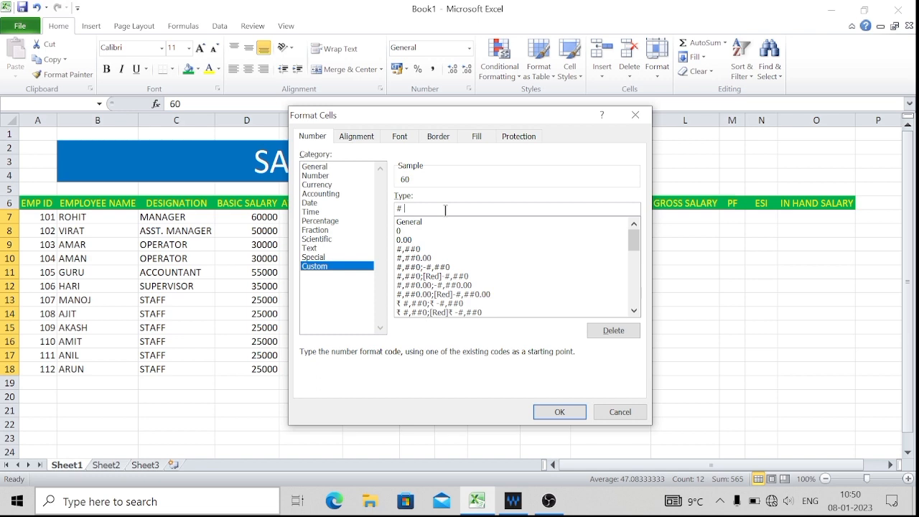
text( "Hrs")
click(569, 412)
click(622, 245)
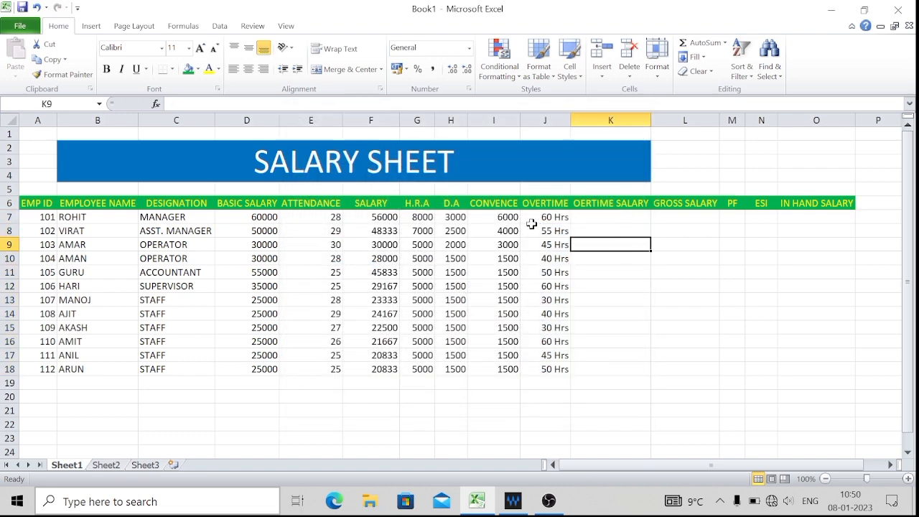
Calculate the first employee's overtime salary in cell K7 with the formula =D7/30/8*J7.
click(594, 220)
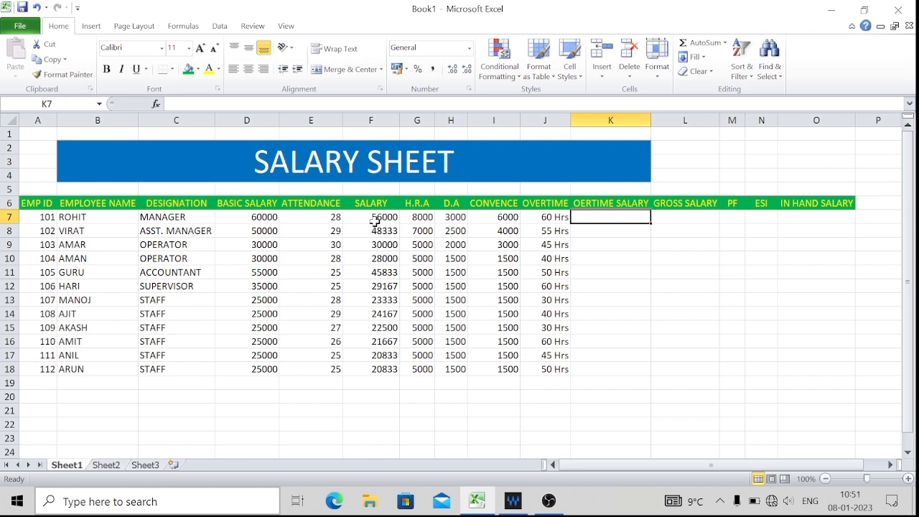
text(=)
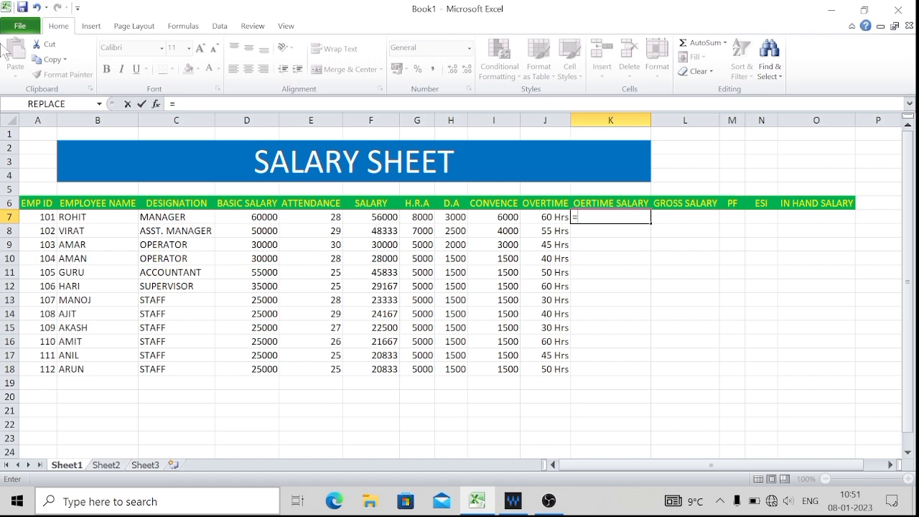
click(266, 214)
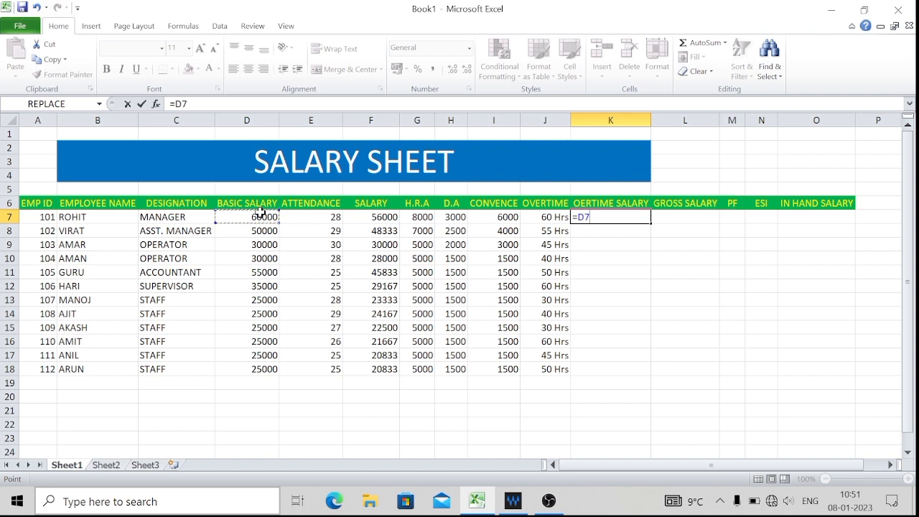
text(/30)
text(/8)
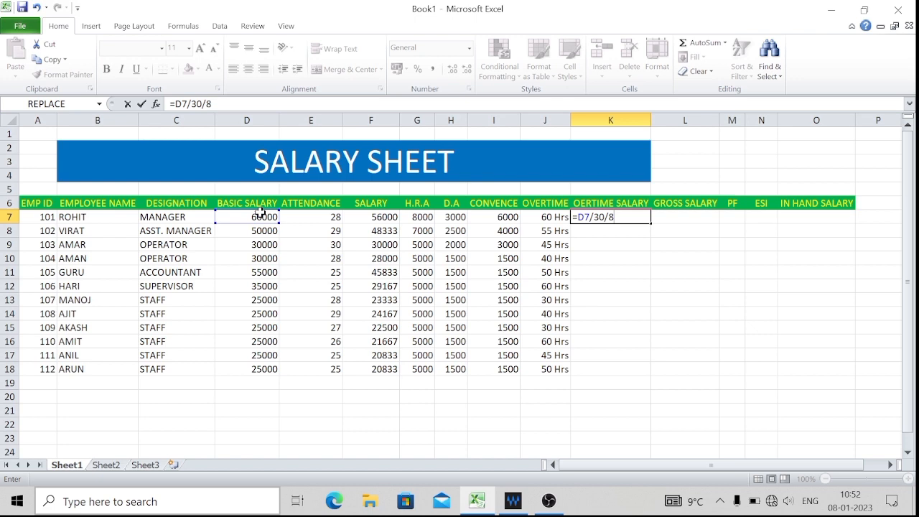
text(*)
click(550, 216)
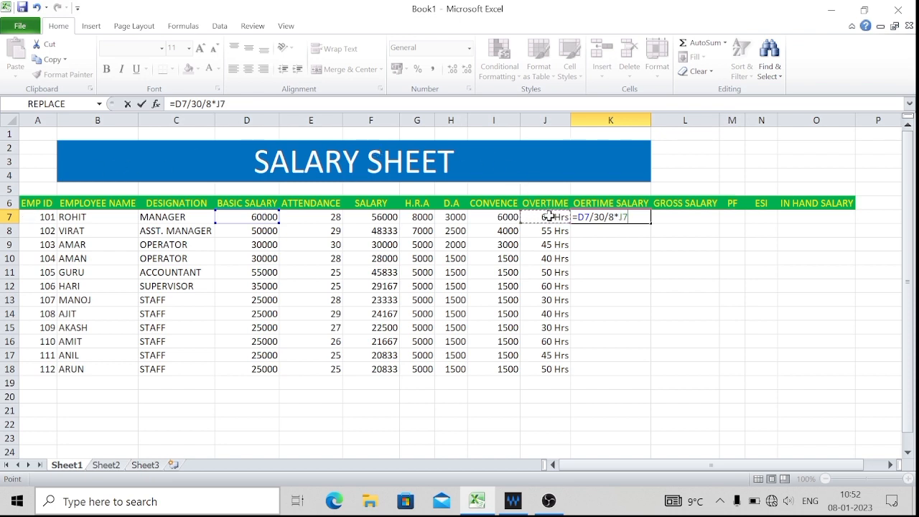
key(Return)
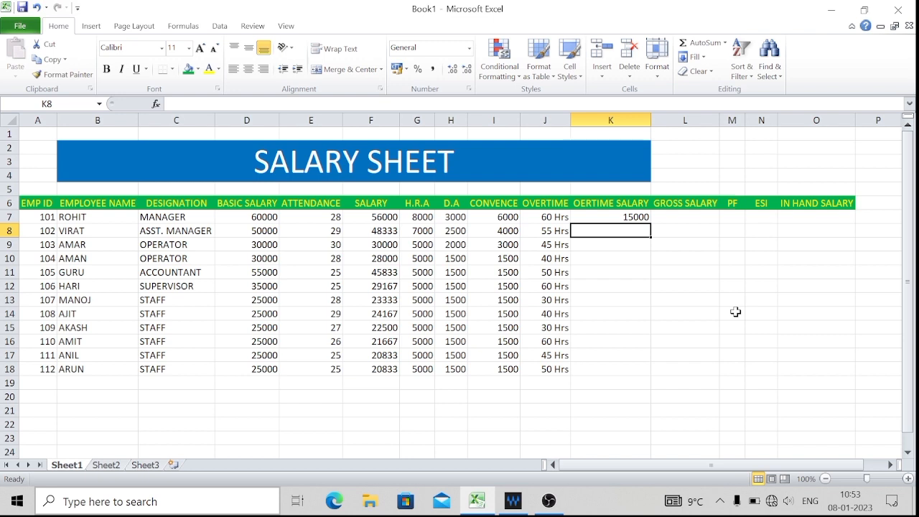
Fill the overtime salary formula down to K18 and format K8 to K18 to show no decimal places.
click(614, 214)
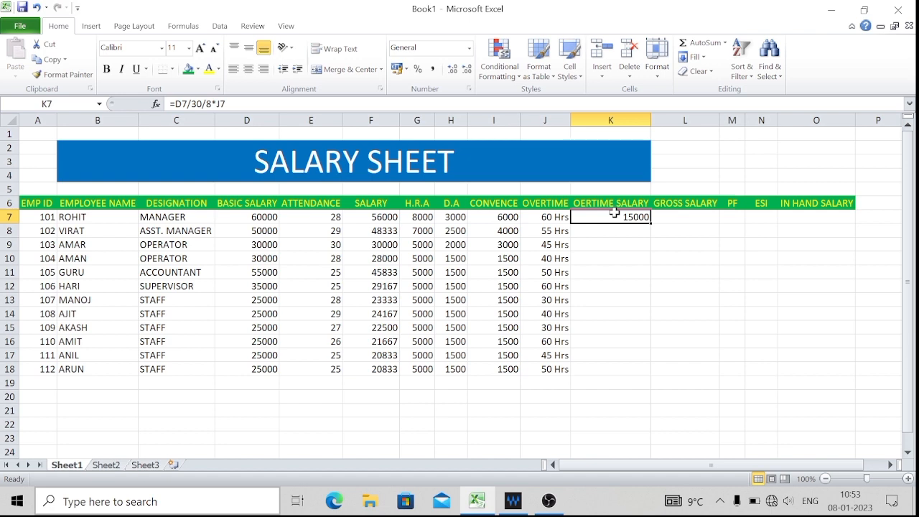
double_click(652, 225)
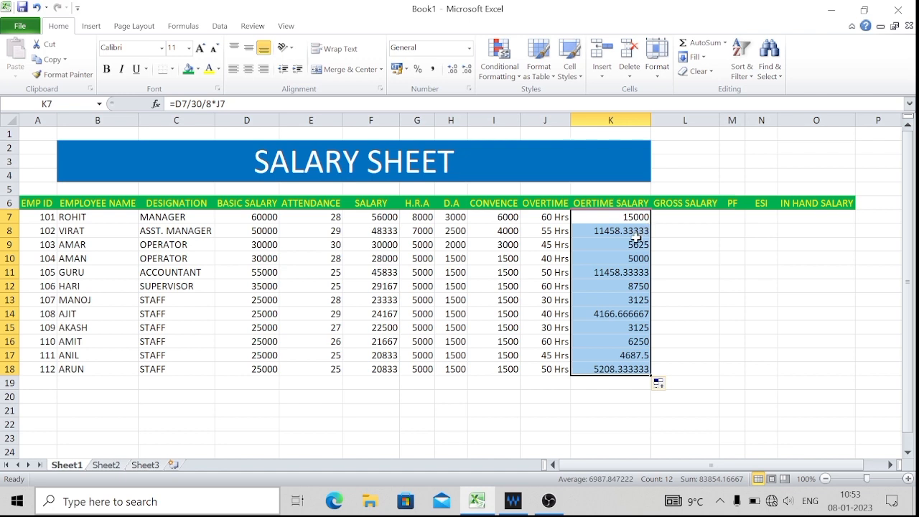
click(637, 233)
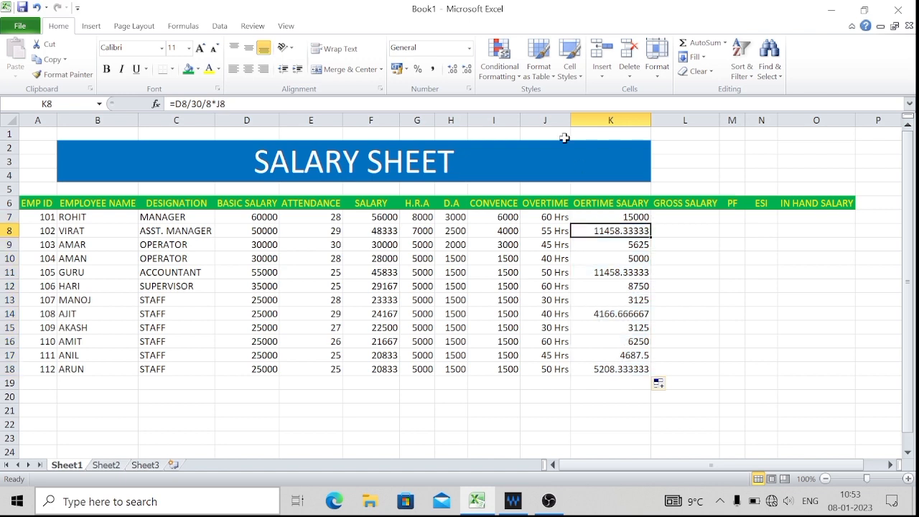
click(467, 69)
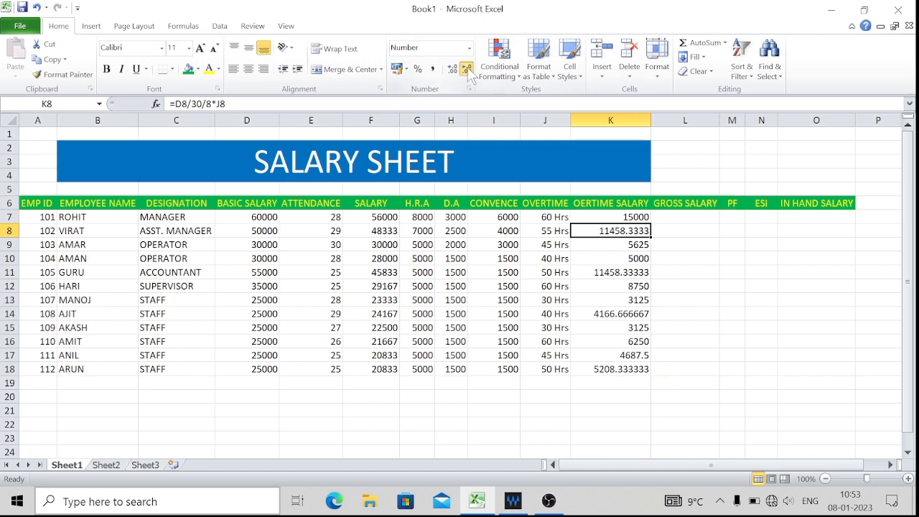
click(467, 69)
click(467, 69)
click(467, 68)
click(467, 69)
double_click(651, 236)
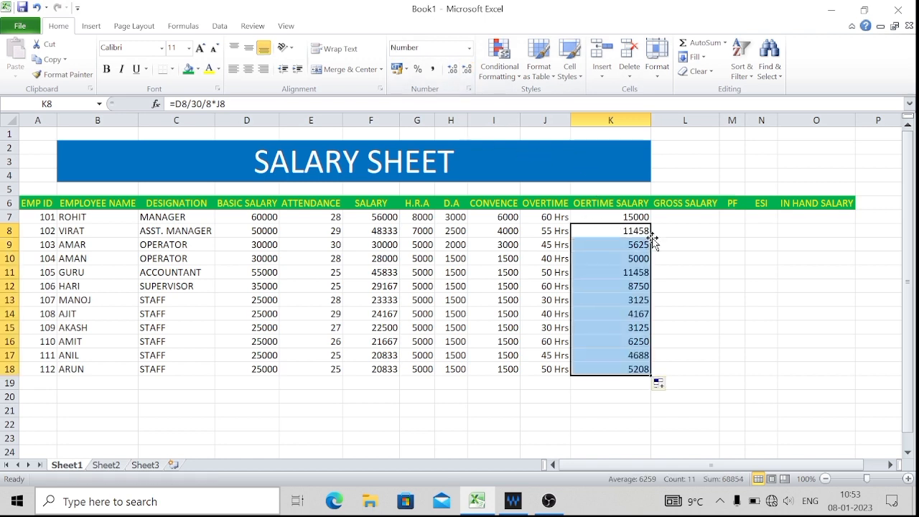
Calculate the first employee's gross salary in cell L7 with the formula =F7+G7+H7+I7+K7.
click(694, 220)
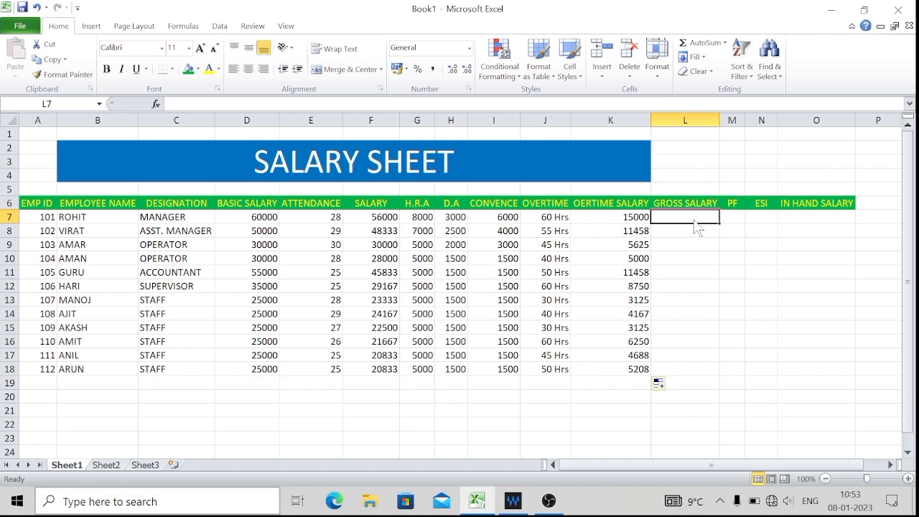
text(=)
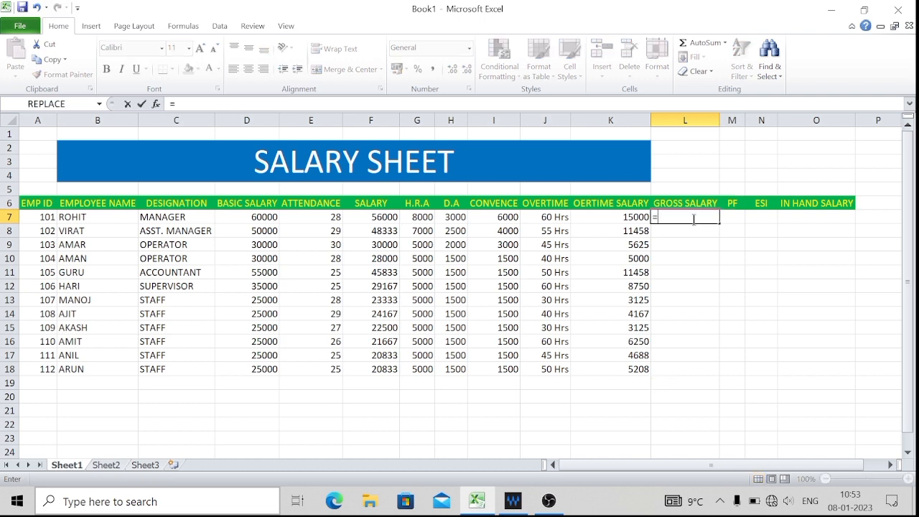
click(379, 217)
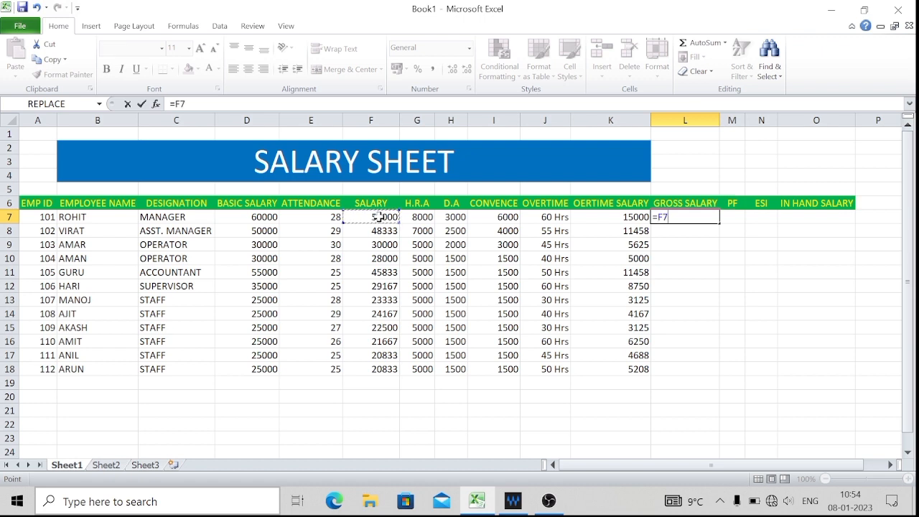
text(=)
key(BackSpace)
text(+)
click(426, 218)
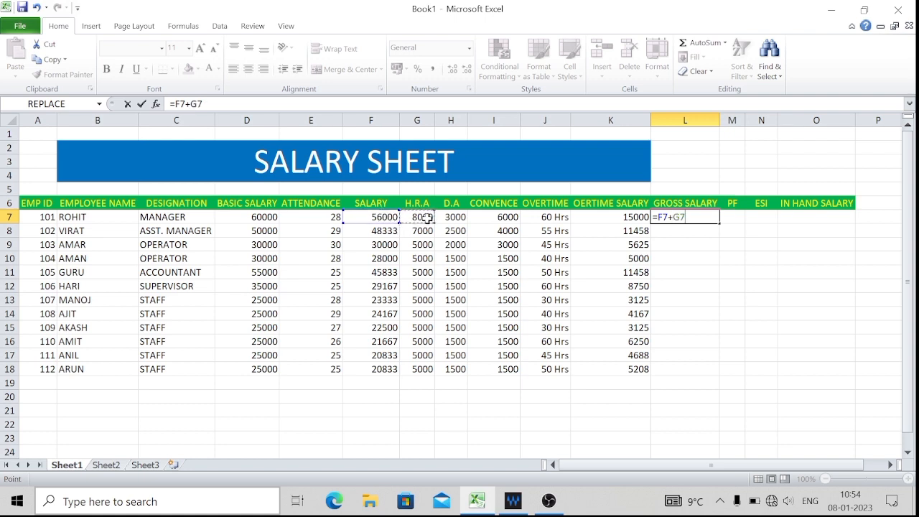
text(+)
click(457, 218)
text(+)
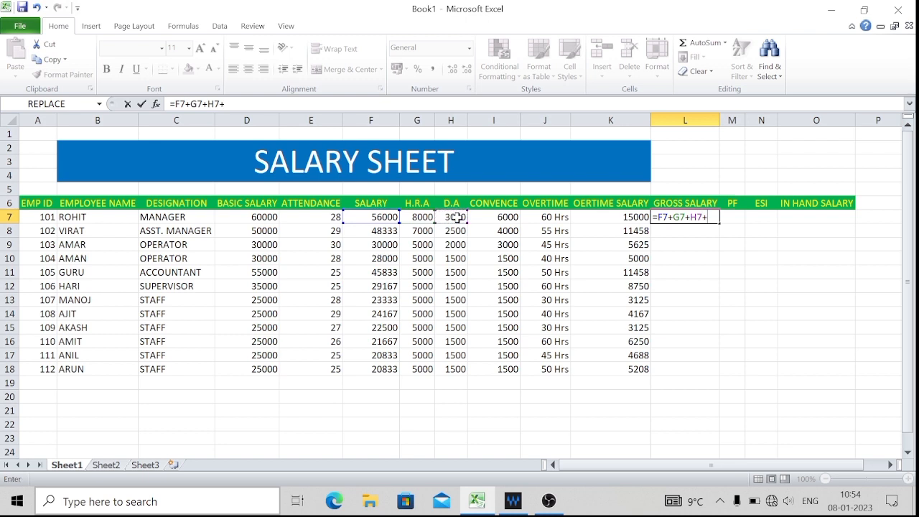
click(507, 216)
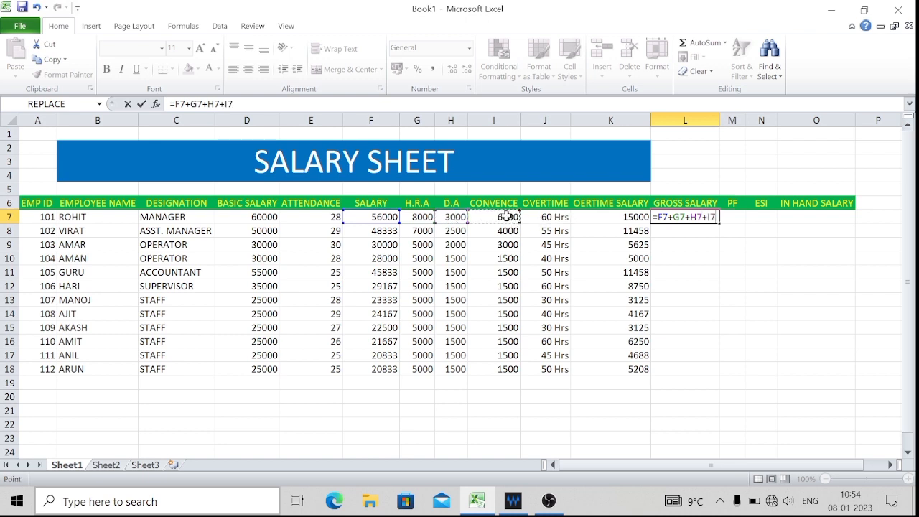
text(+)
click(623, 217)
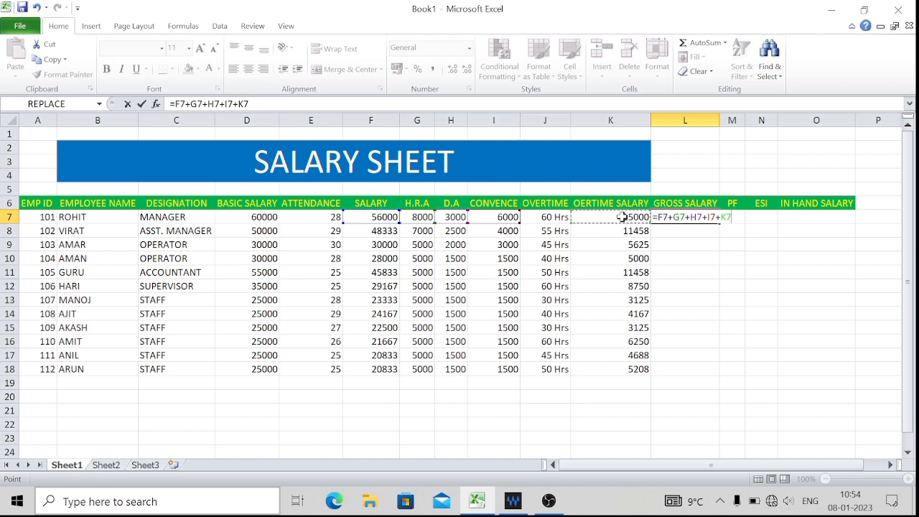
key(Return)
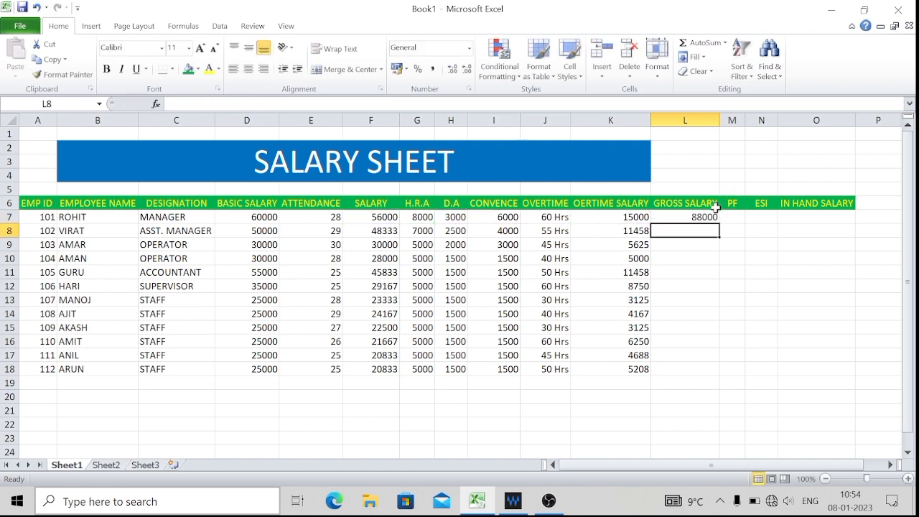
Fill the gross salary formula down to L18 and format L8 to L18 to show no decimal places.
click(691, 218)
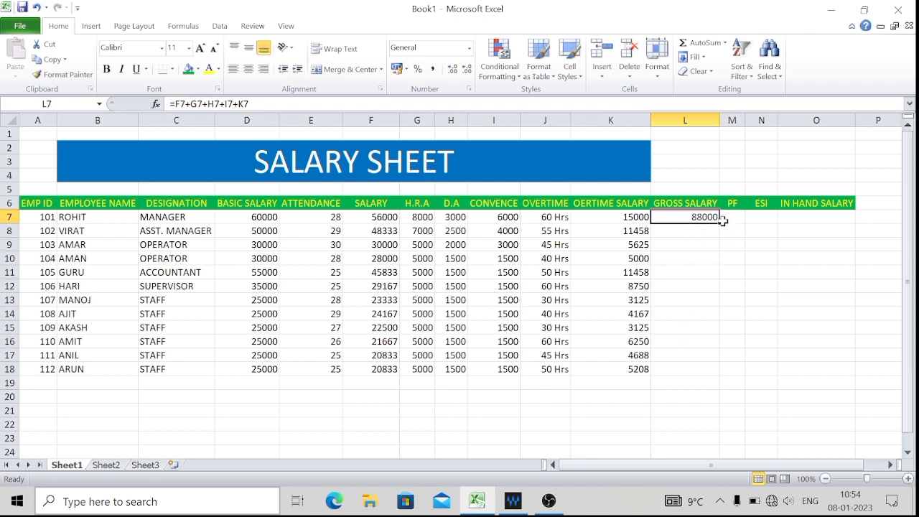
double_click(720, 224)
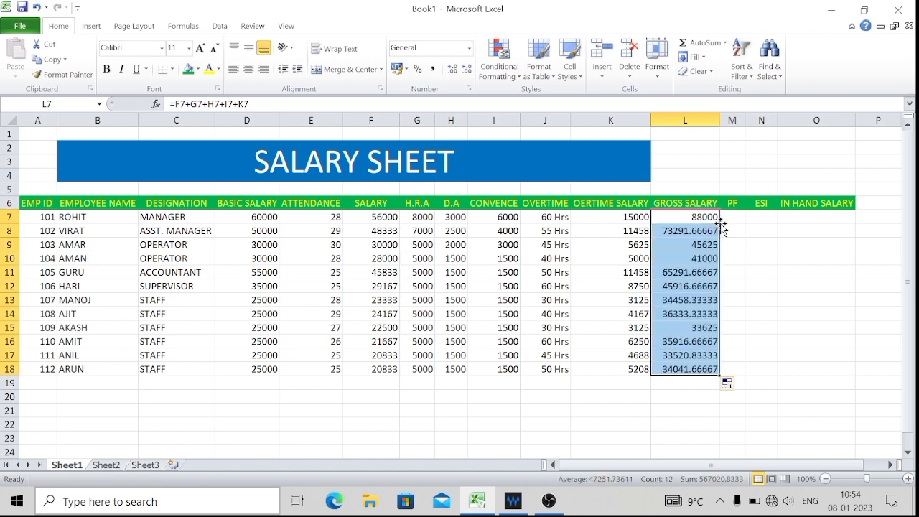
click(691, 284)
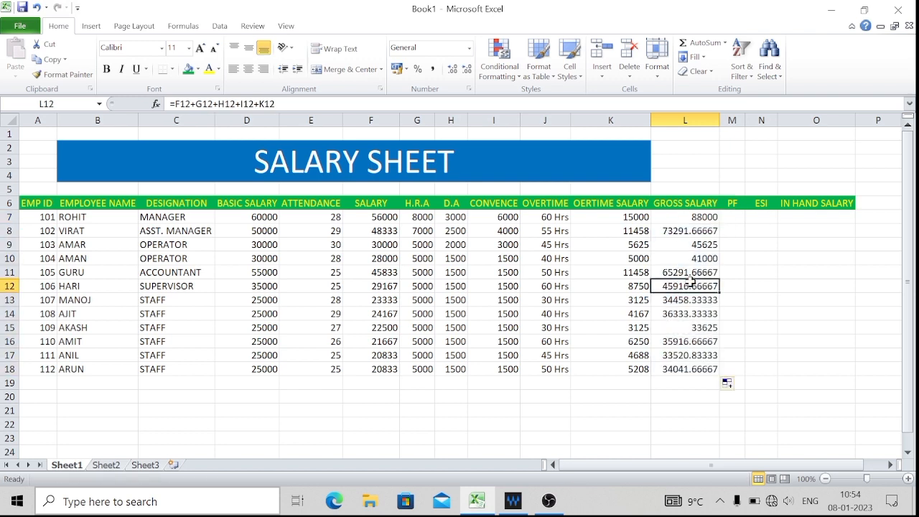
click(707, 231)
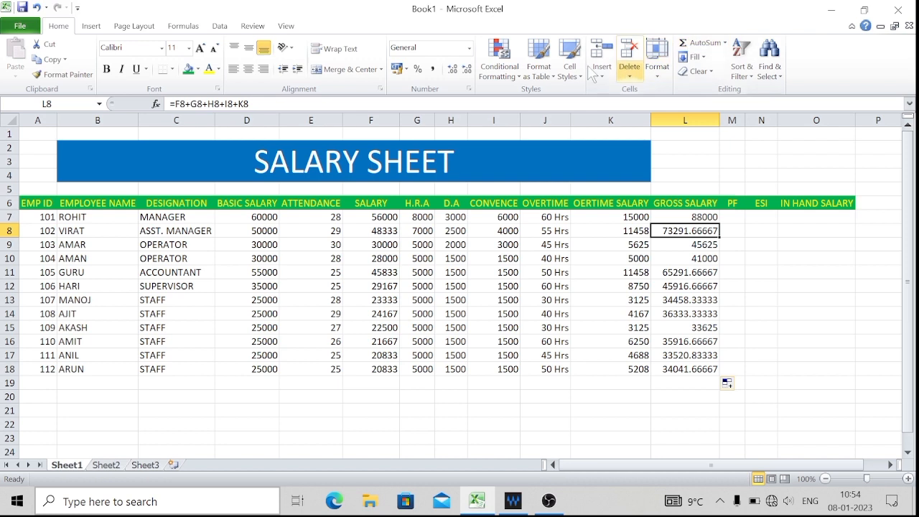
click(472, 74)
click(472, 74)
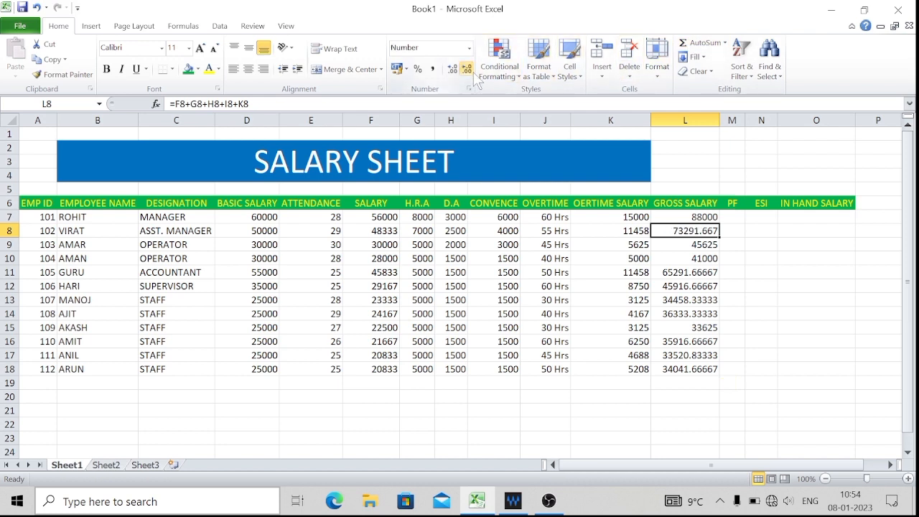
click(468, 69)
click(468, 69)
click(469, 70)
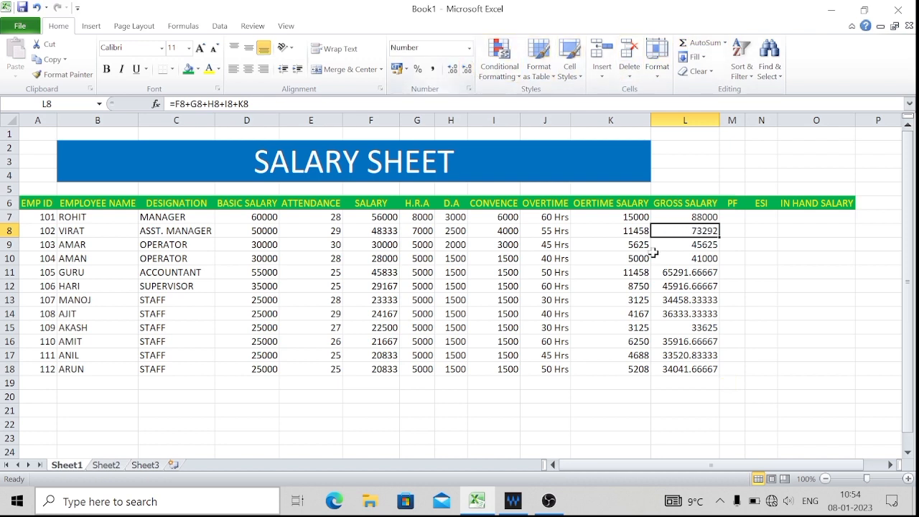
double_click(719, 238)
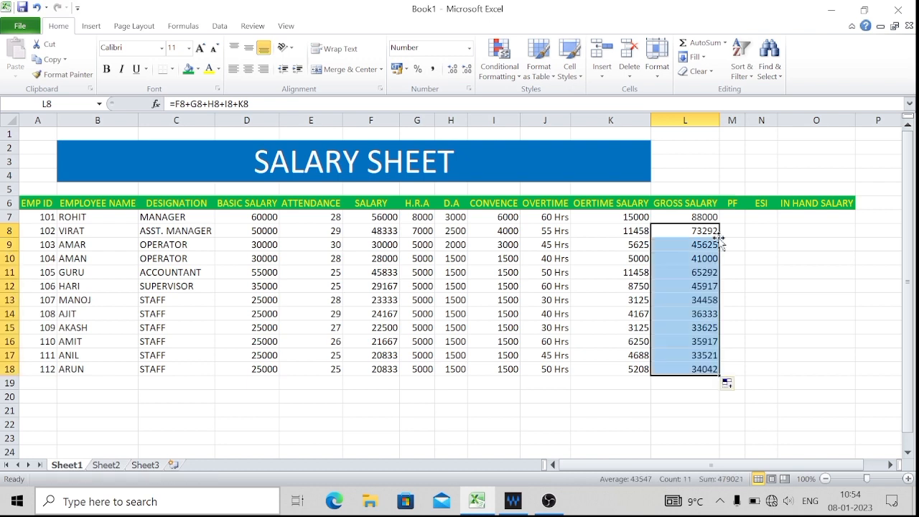
Calculate the PF in cell M7 with the formula =D7*12/100 and fill it down to M18.
click(738, 243)
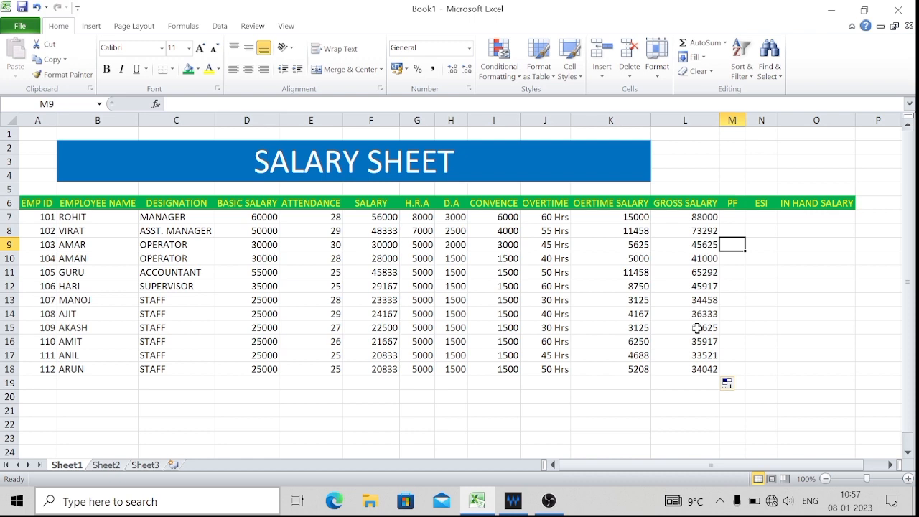
key(Up)
key(Up)
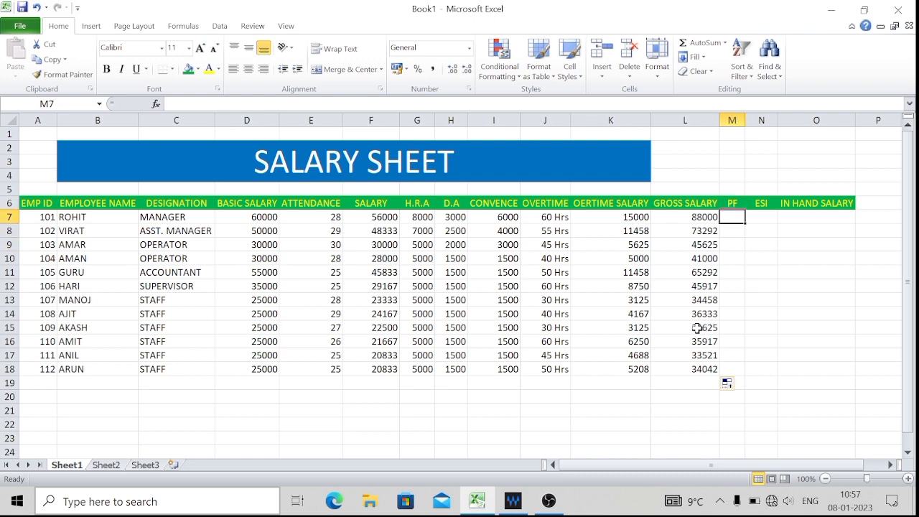
text(=)
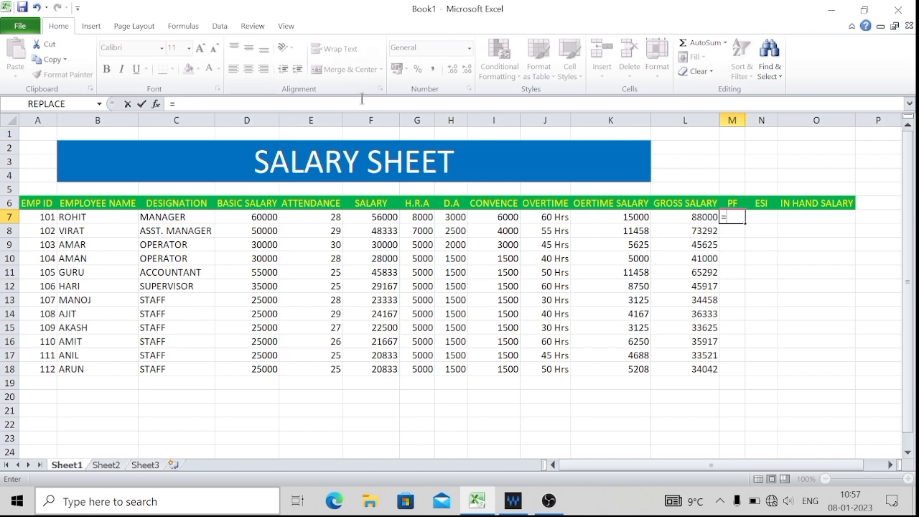
click(250, 219)
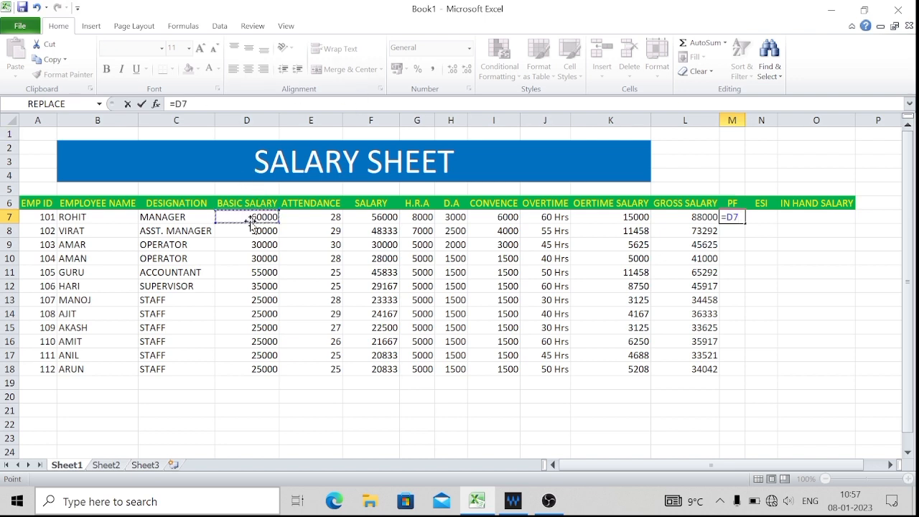
text(*12/100)
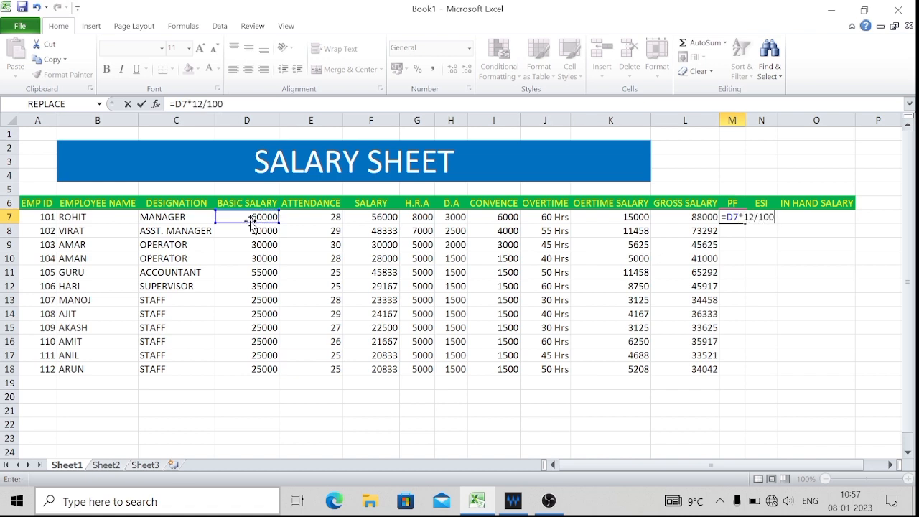
key(Return)
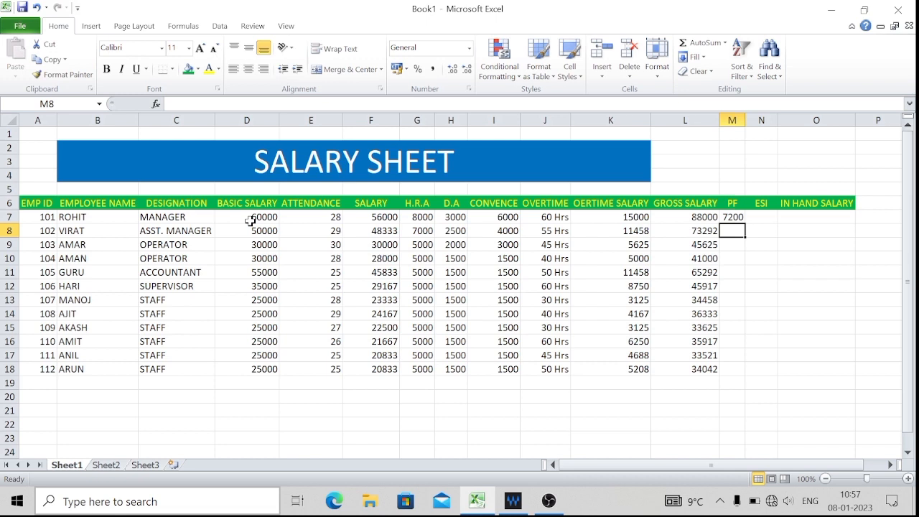
click(734, 217)
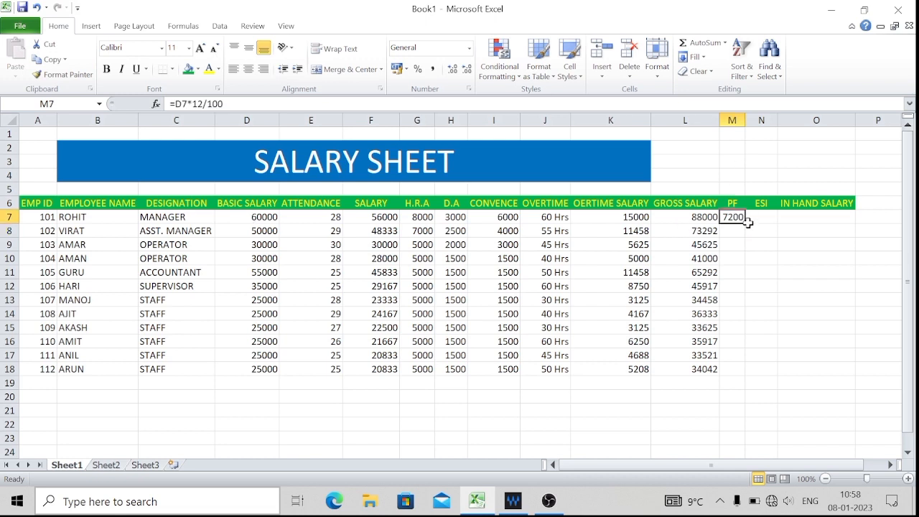
drag(747, 224, 750, 369)
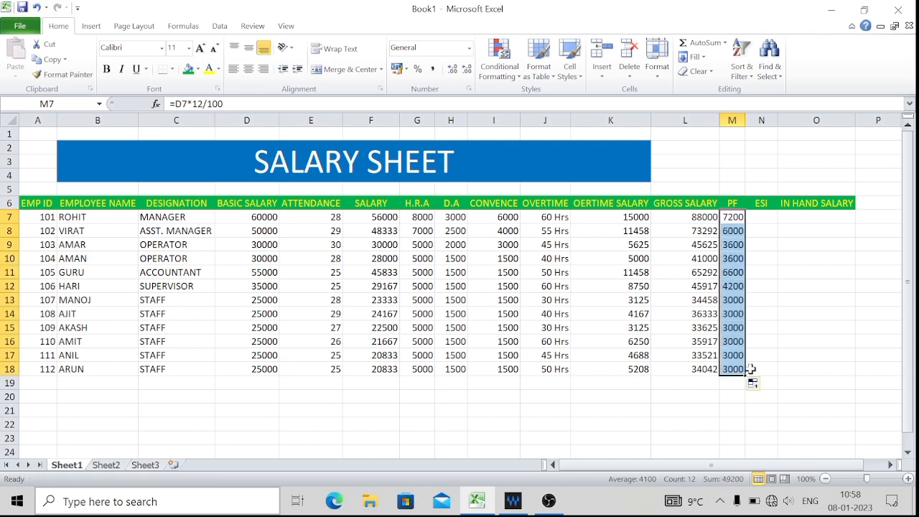
Calculate the ESI in cell N7 with the formula =D7*0.75/100 and fill it down to N17.
click(774, 298)
click(771, 216)
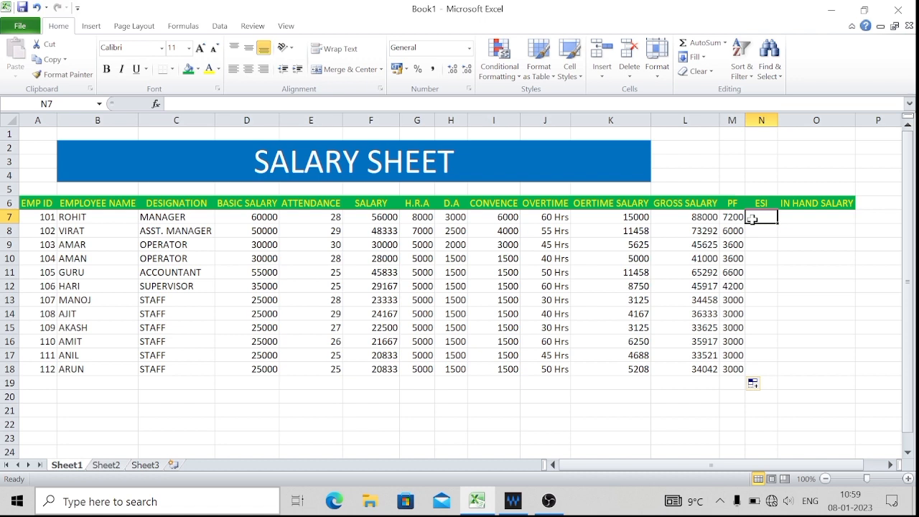
text(=)
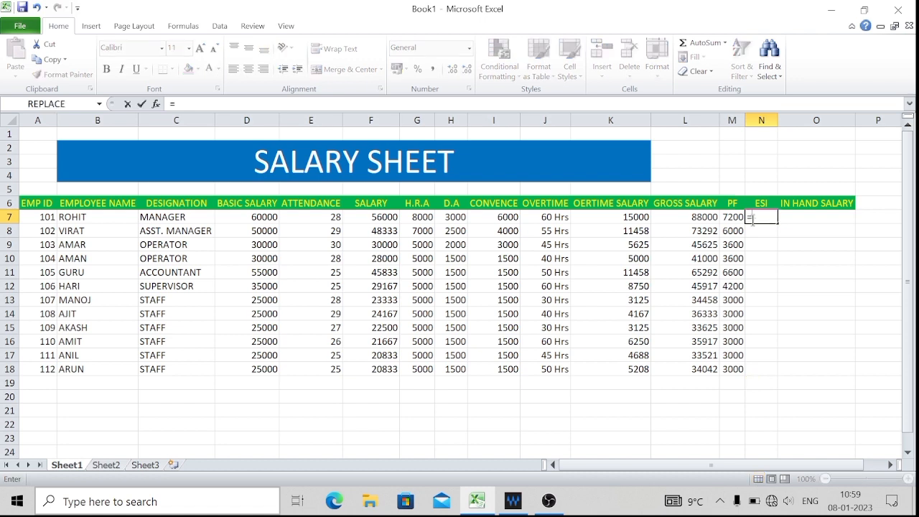
click(255, 217)
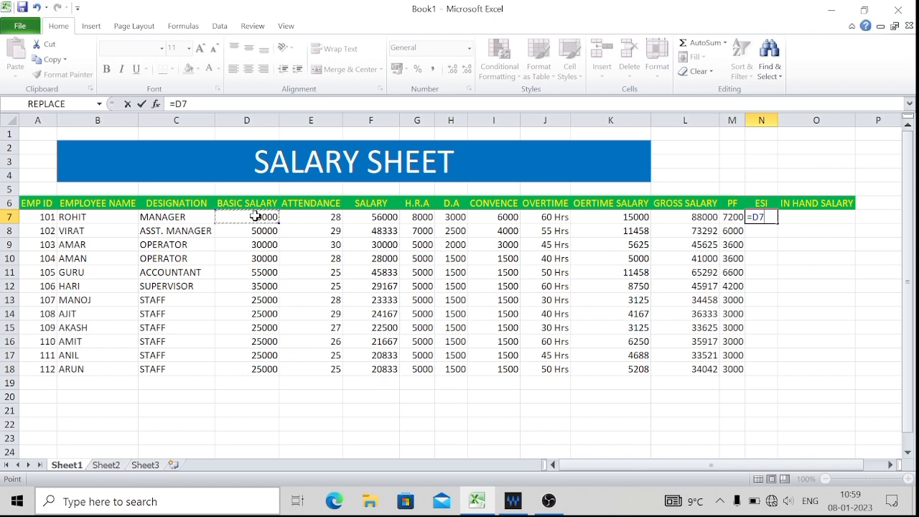
text(*0.75)
text(/100)
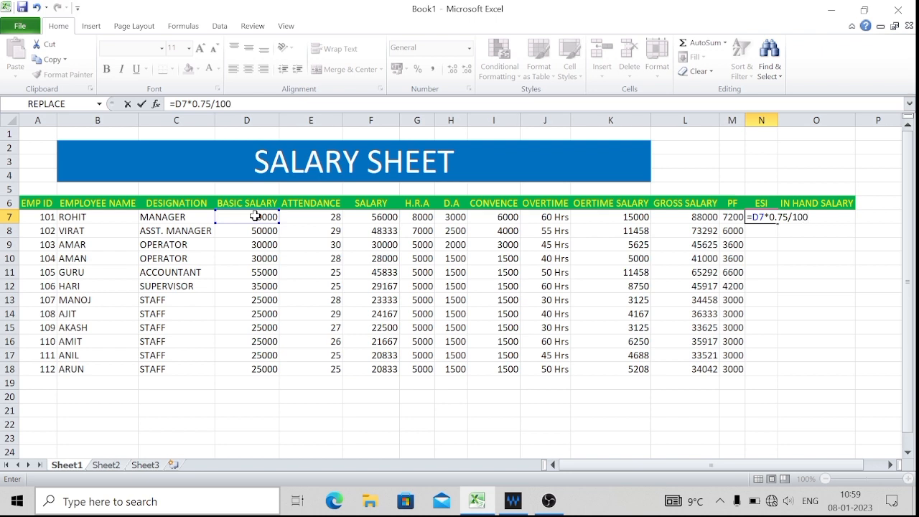
key(Return)
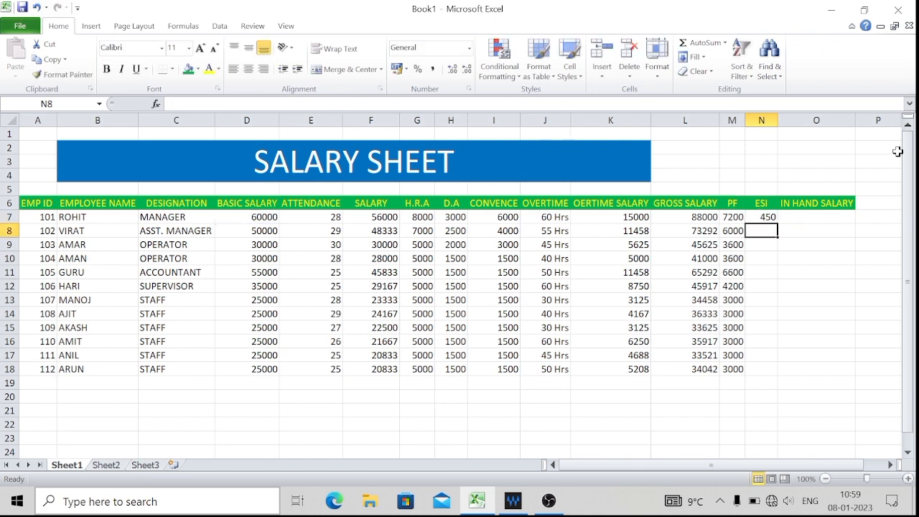
click(763, 218)
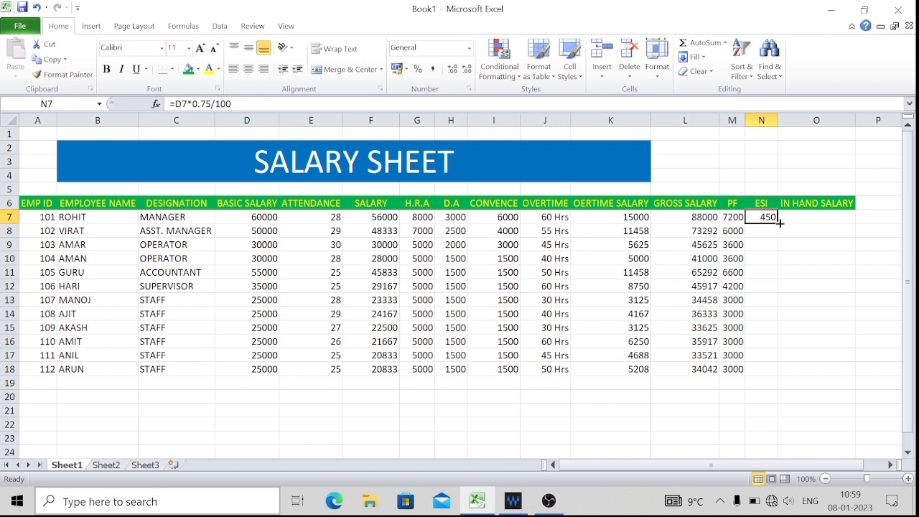
drag(778, 223, 770, 368)
click(823, 296)
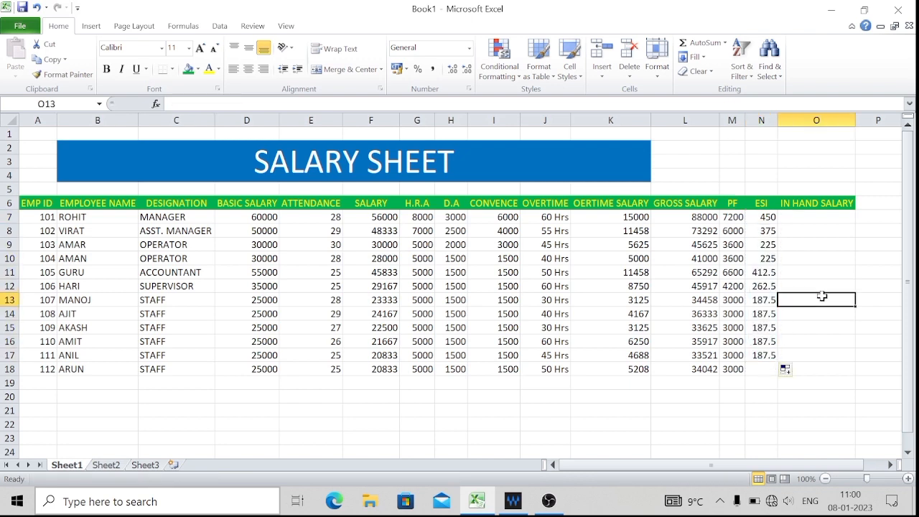
Calculate the in-hand salary in cell O7 with the formula =L7-M7-N7 and fill it down to O18.
key(Up)
key(Up)
key(Up)
key(Up)
key(Up)
key(Up)
key(Up)
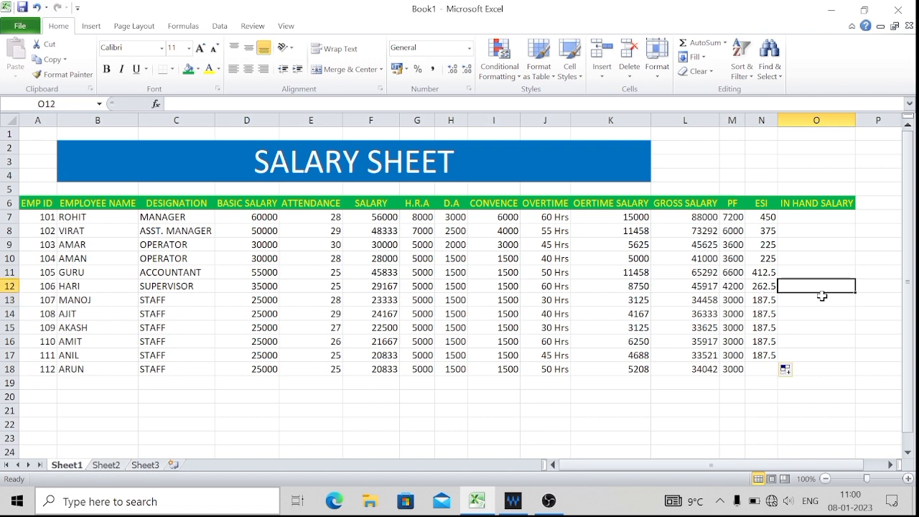
key(Down)
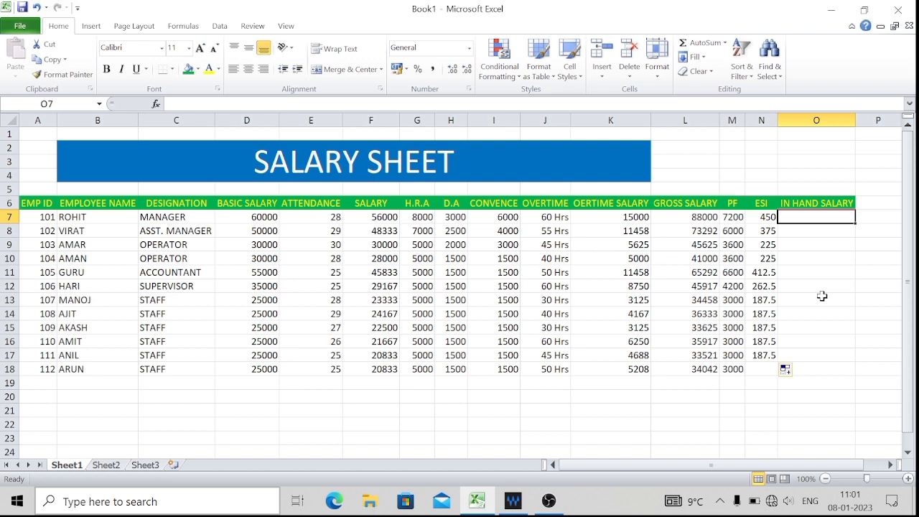
text(=)
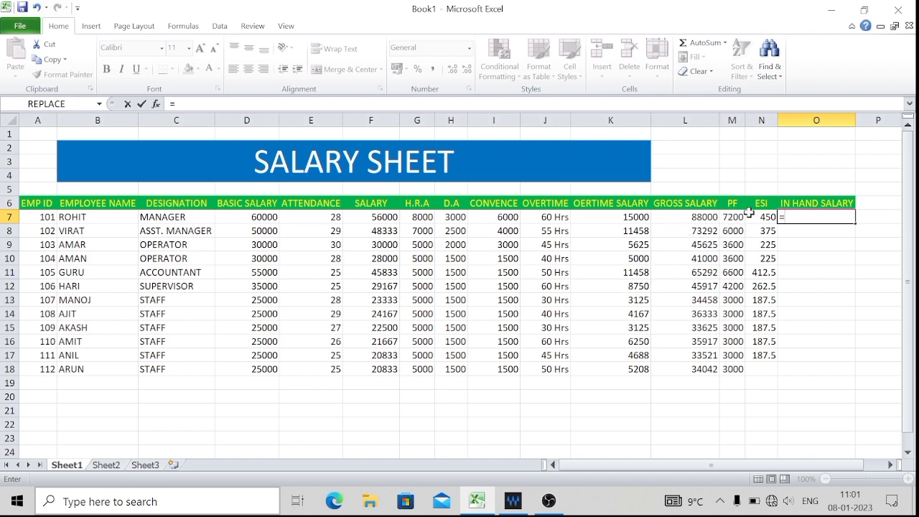
click(694, 221)
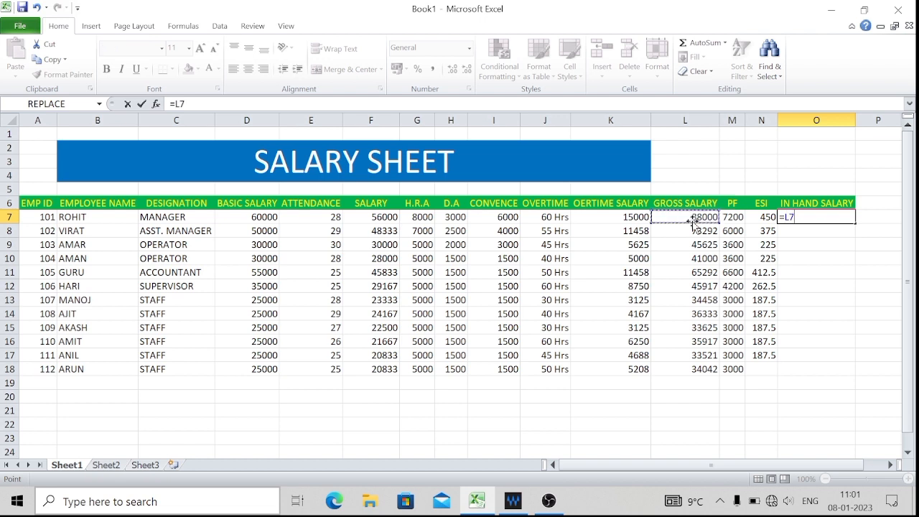
text(-)
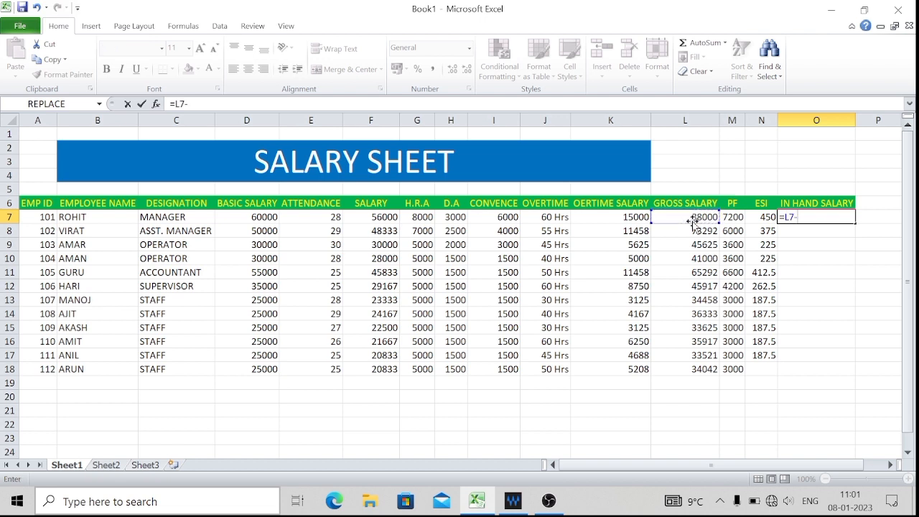
click(735, 223)
text(-)
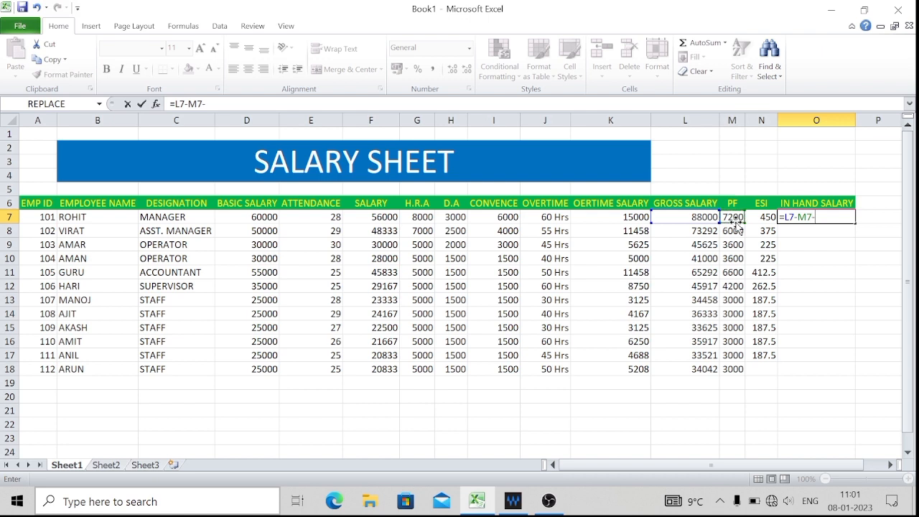
click(767, 217)
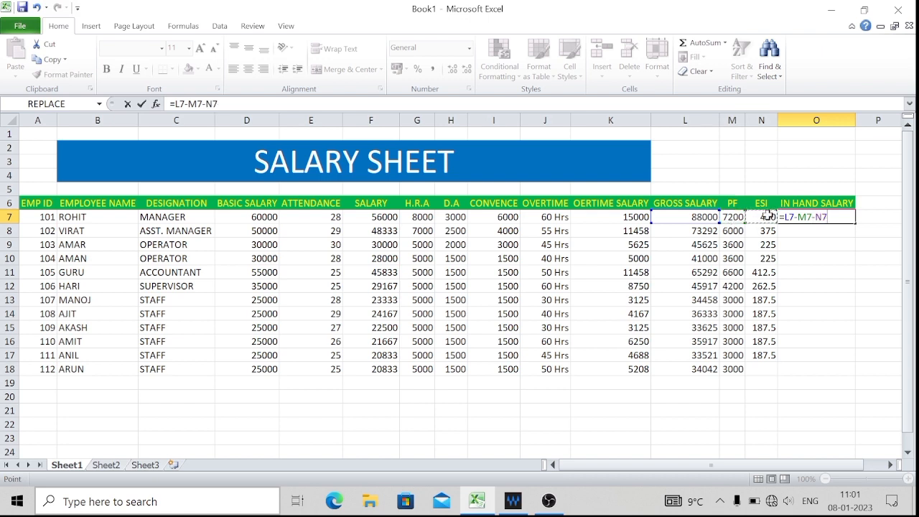
key(Return)
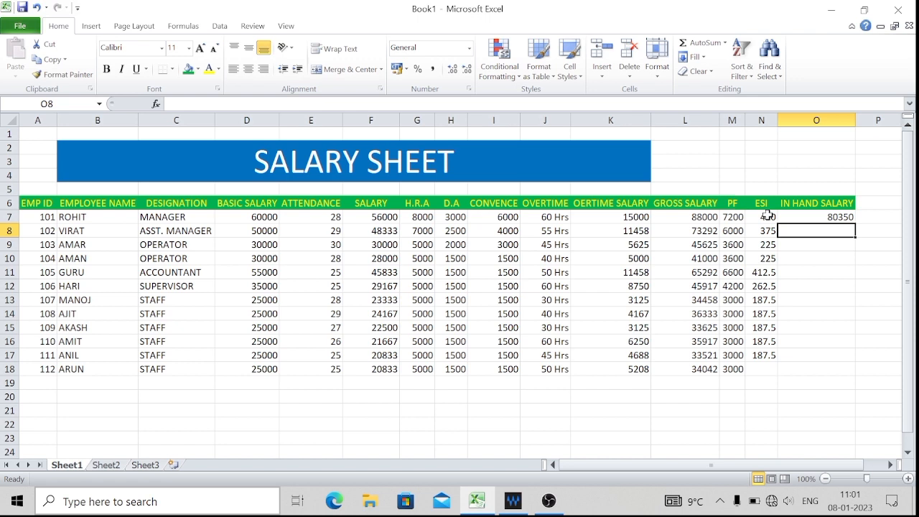
click(839, 217)
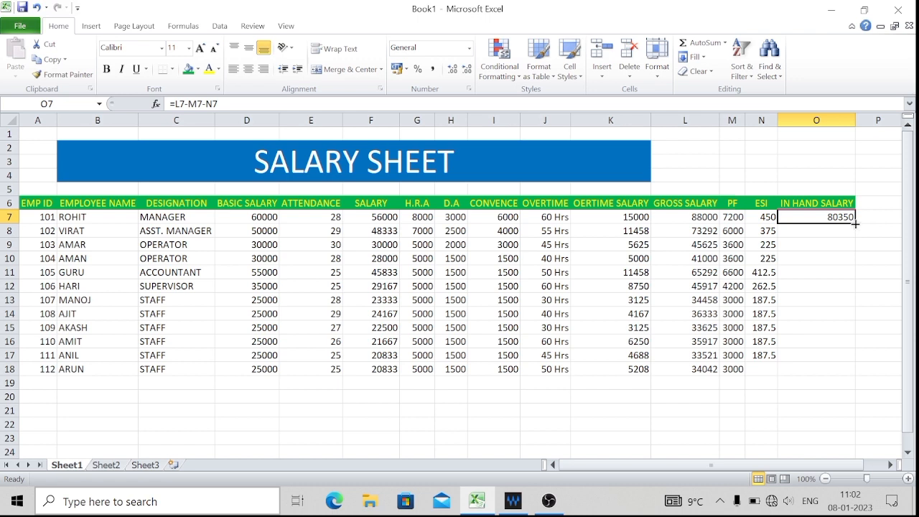
drag(858, 226, 857, 373)
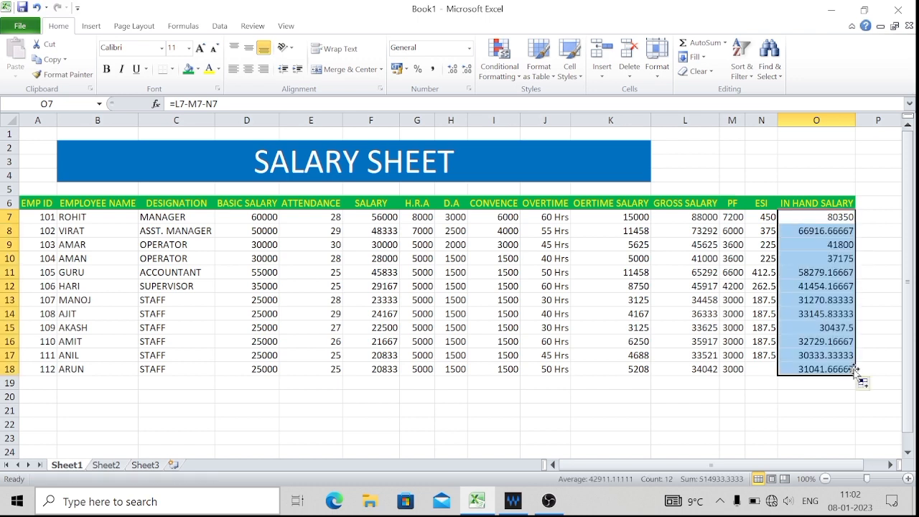
Extend the ESI formula from N17 to the last employee's cell N18.
click(755, 354)
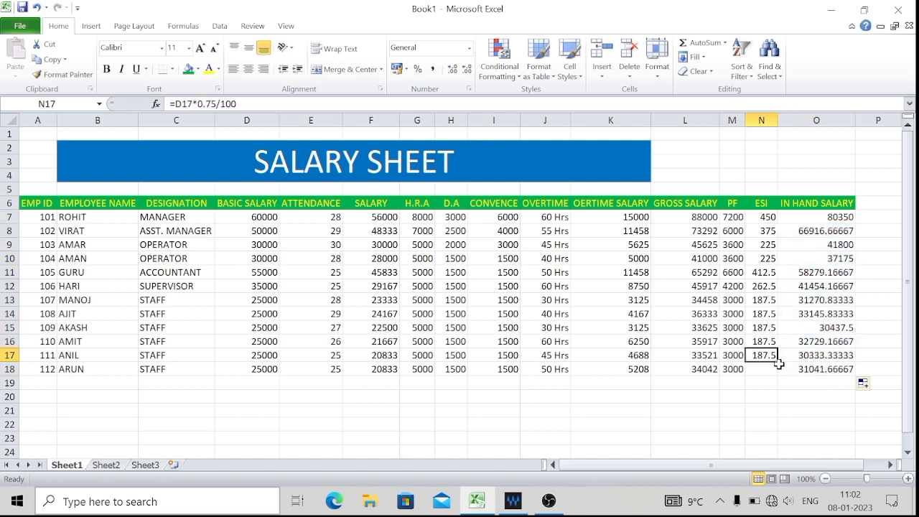
drag(777, 362, 778, 371)
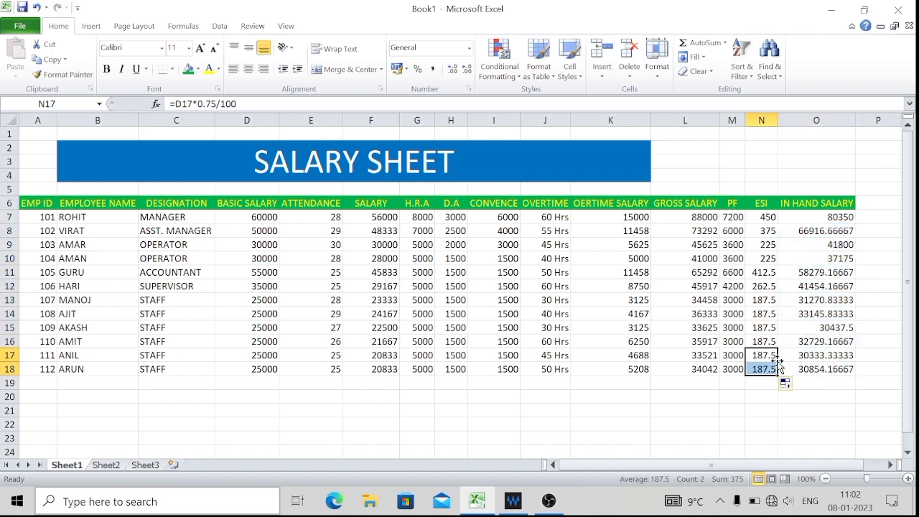
click(804, 316)
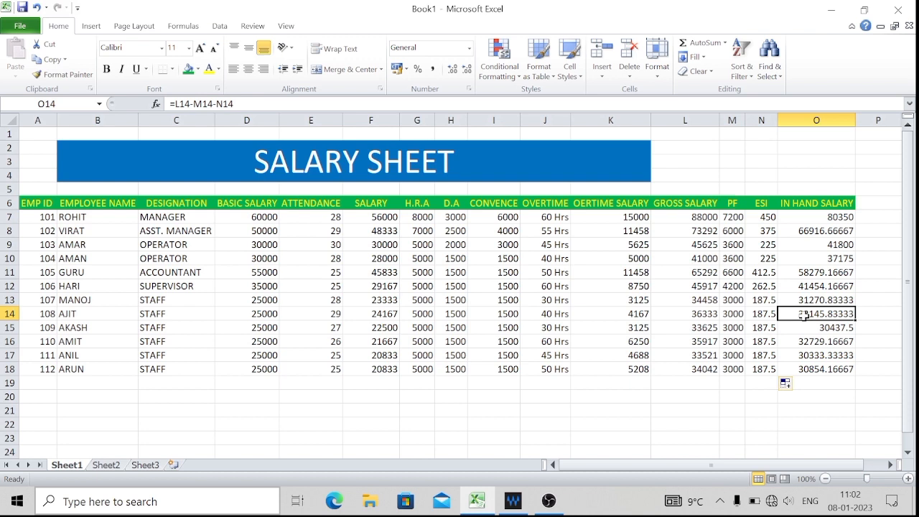
Format the in-hand salary in O8 to show no decimal places and fill it down to O18.
click(826, 230)
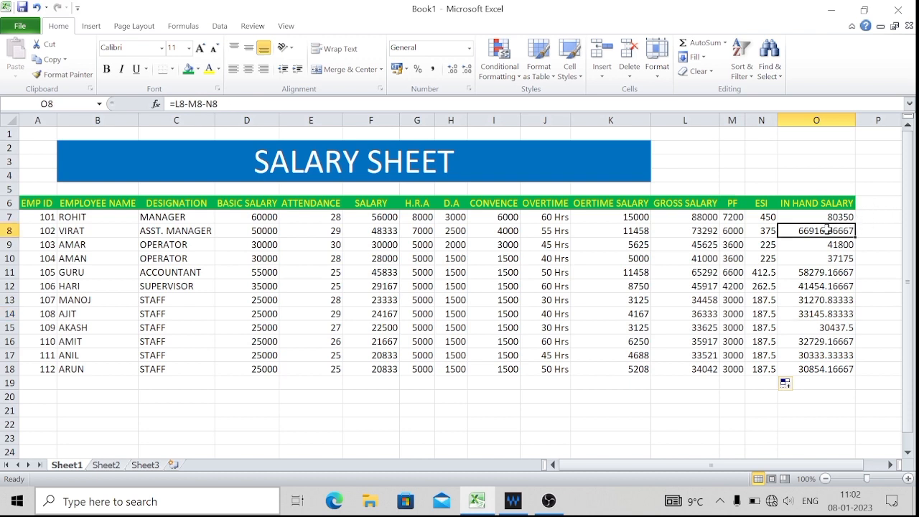
click(467, 68)
click(466, 68)
click(467, 68)
click(467, 68)
click(467, 68)
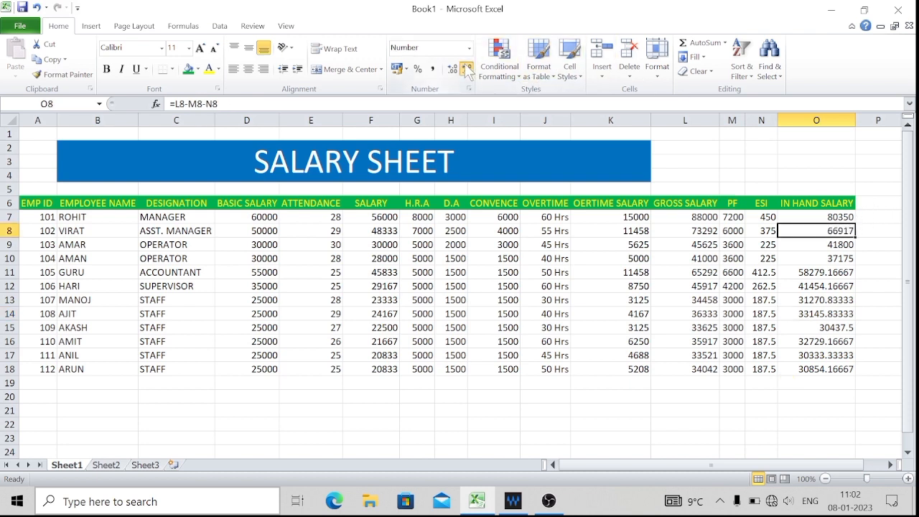
double_click(857, 235)
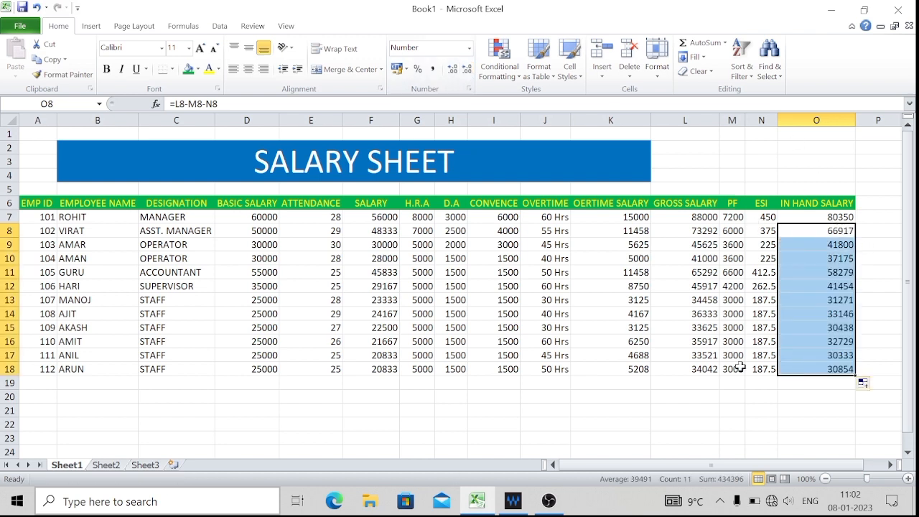
click(722, 443)
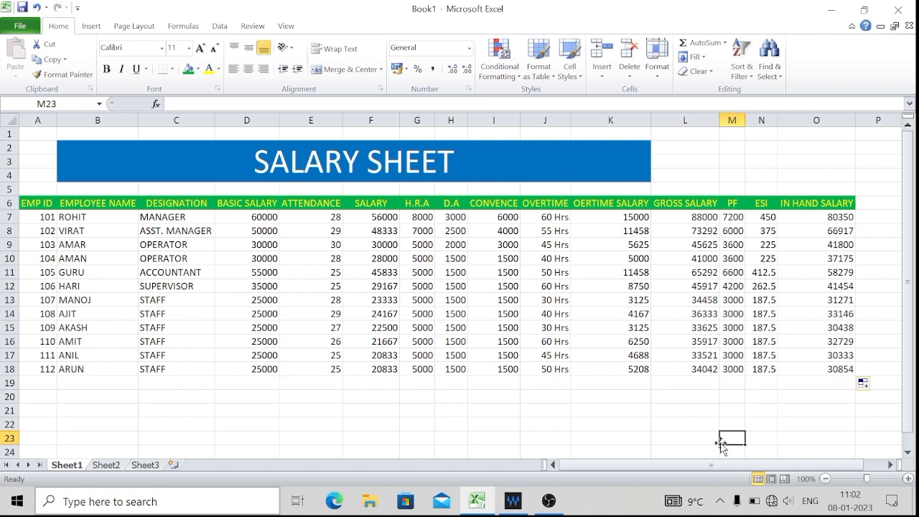